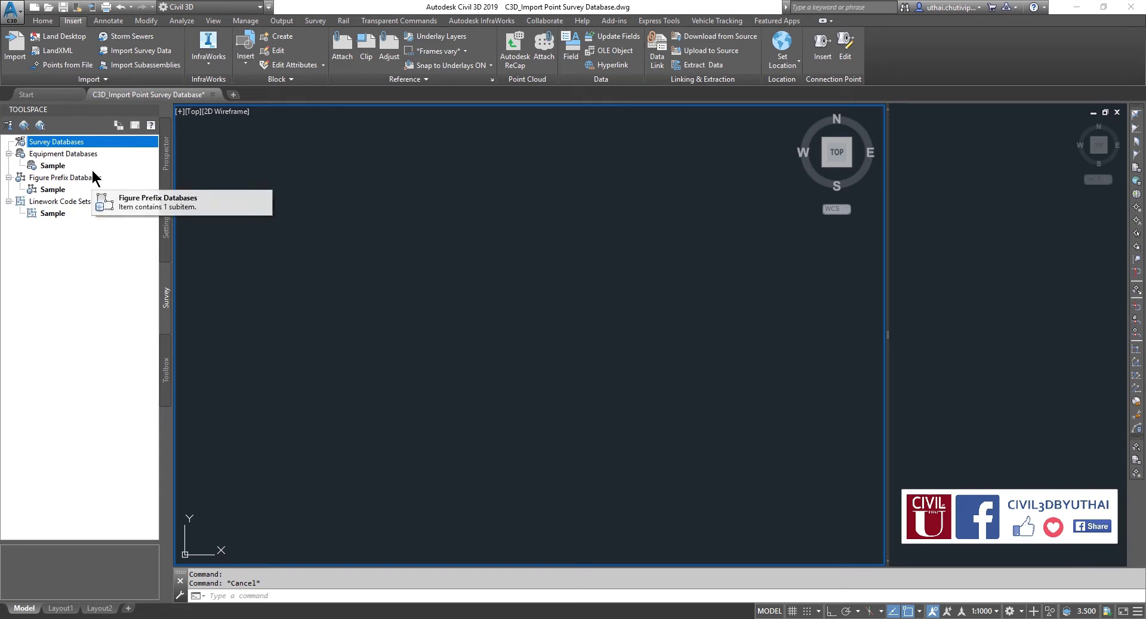
Step: Add a new local survey database under Survey Databases and name it 'Day 1'
right_click(84, 147)
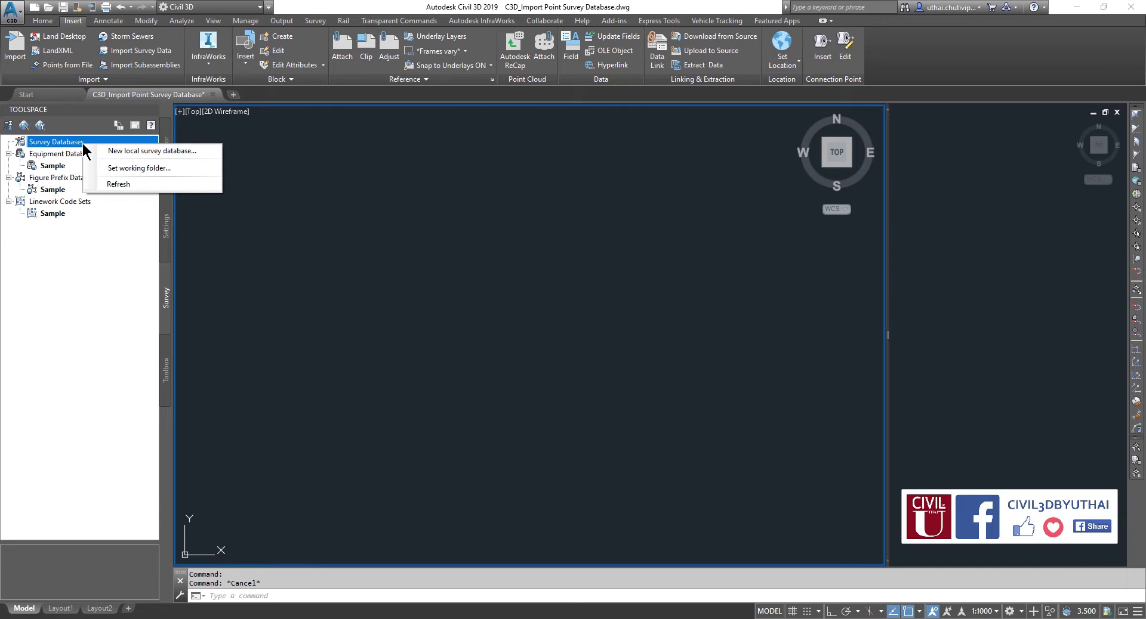
click(154, 152)
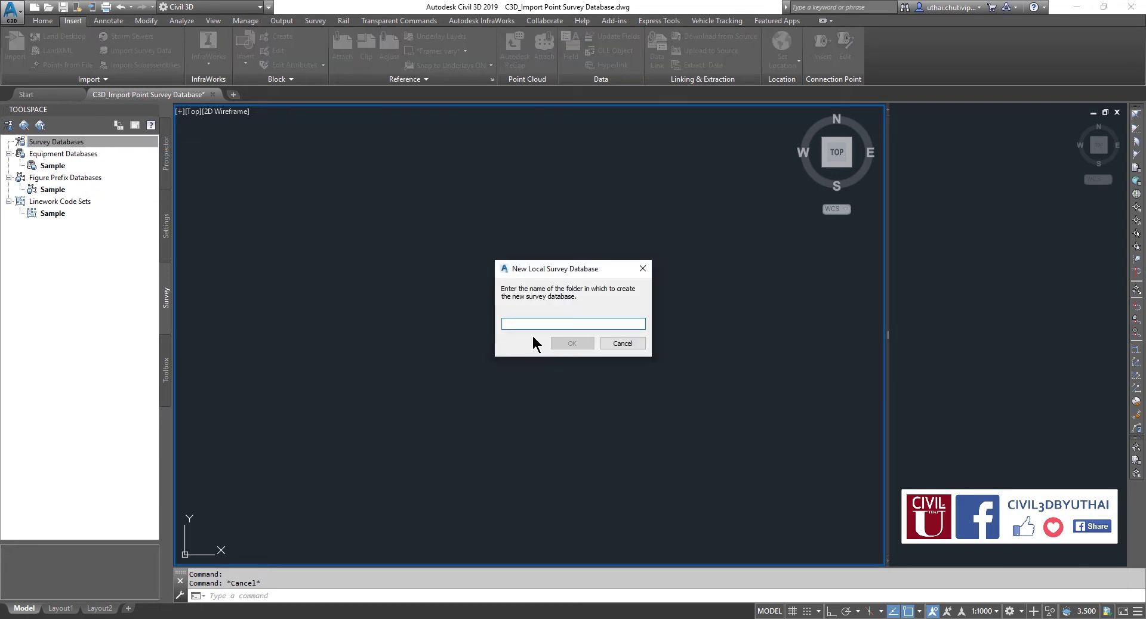
text(D)
text(ay 1)
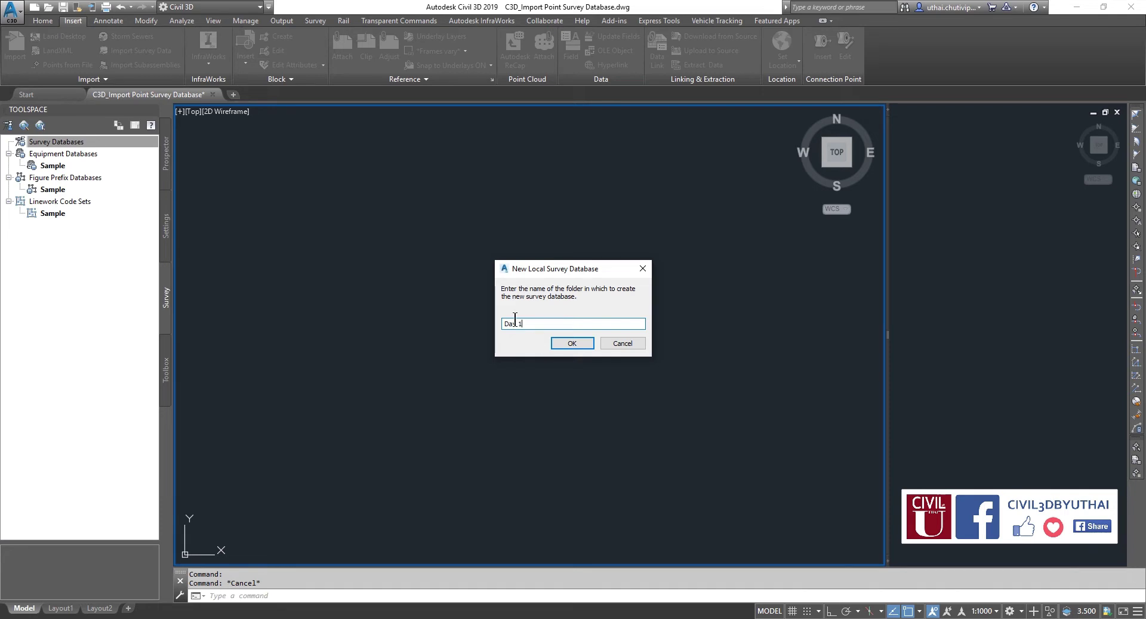
click(567, 345)
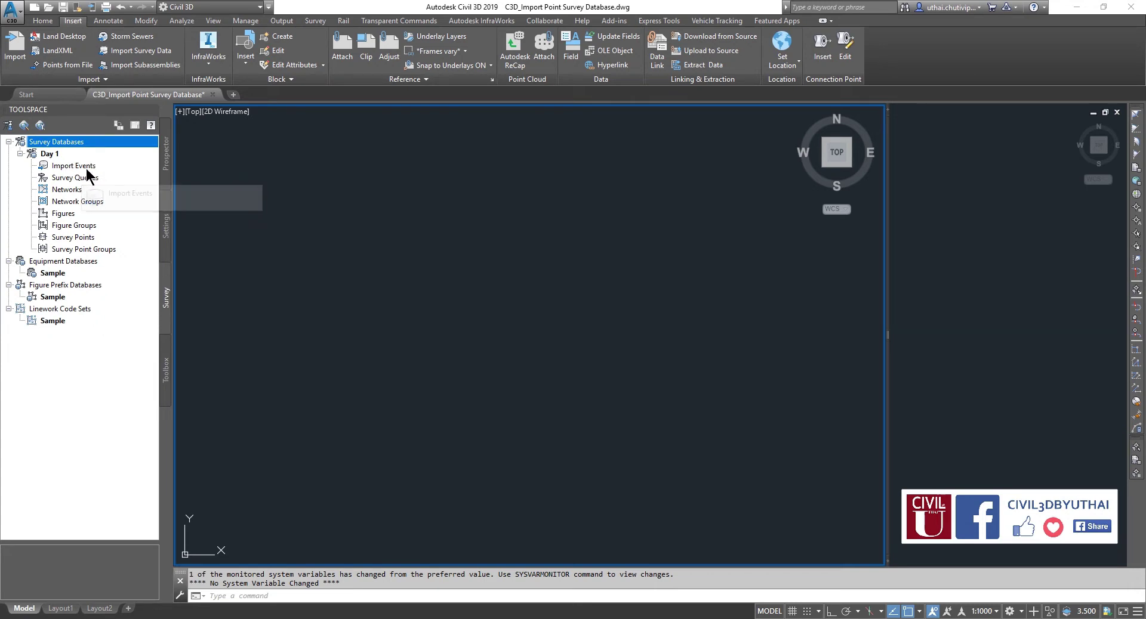
Step: Start importing survey data into Day 1's Import Events and bring up its database settings
click(92, 167)
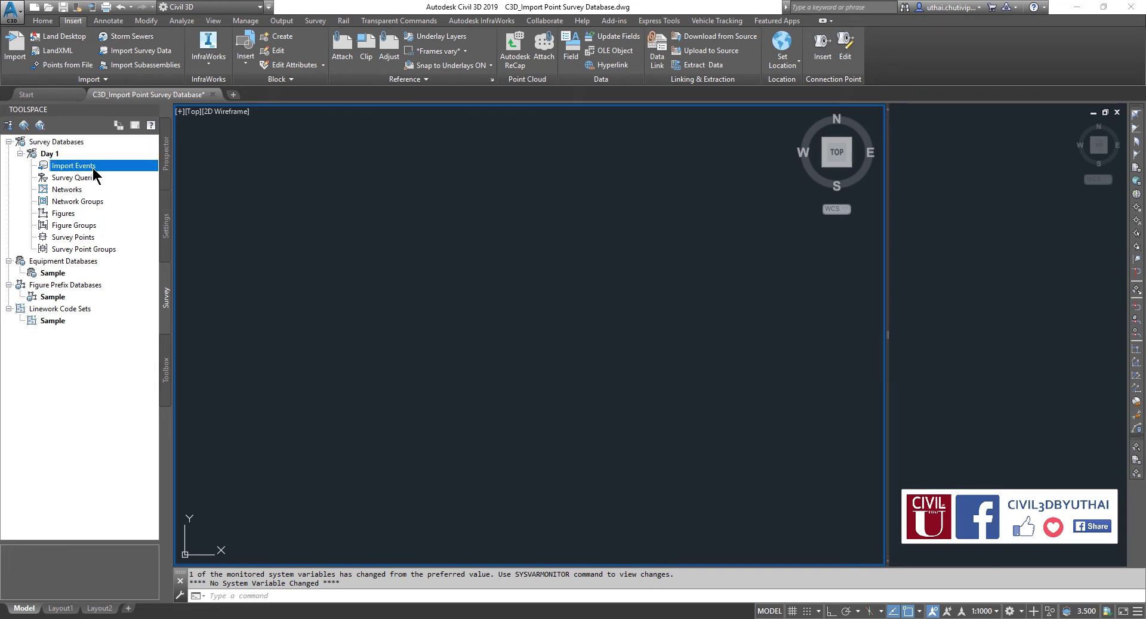
right_click(93, 169)
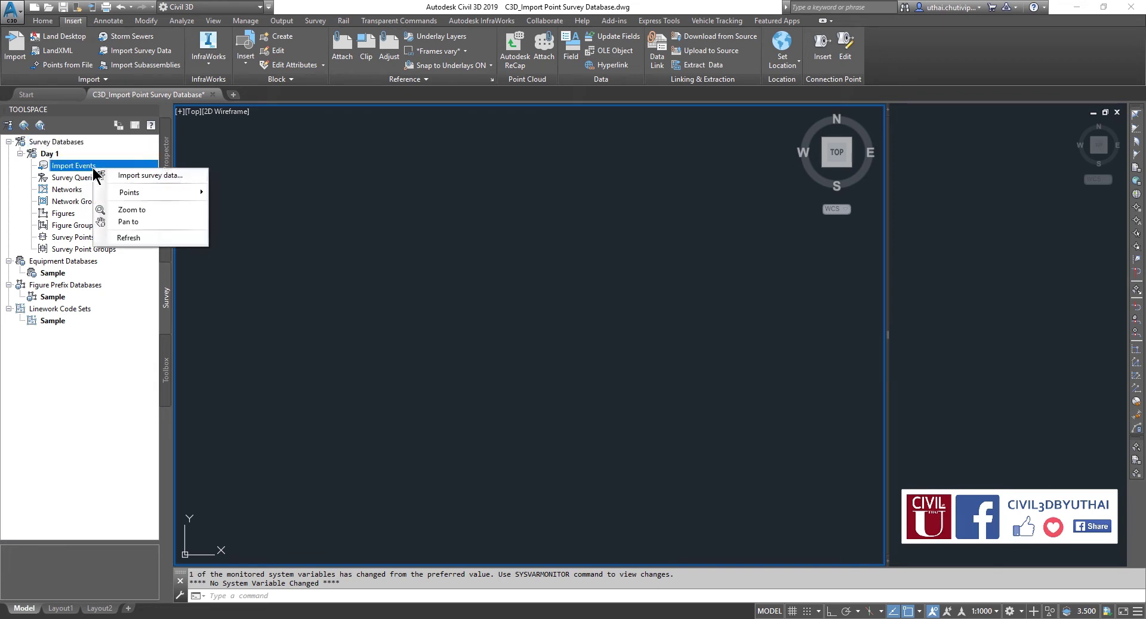
click(159, 175)
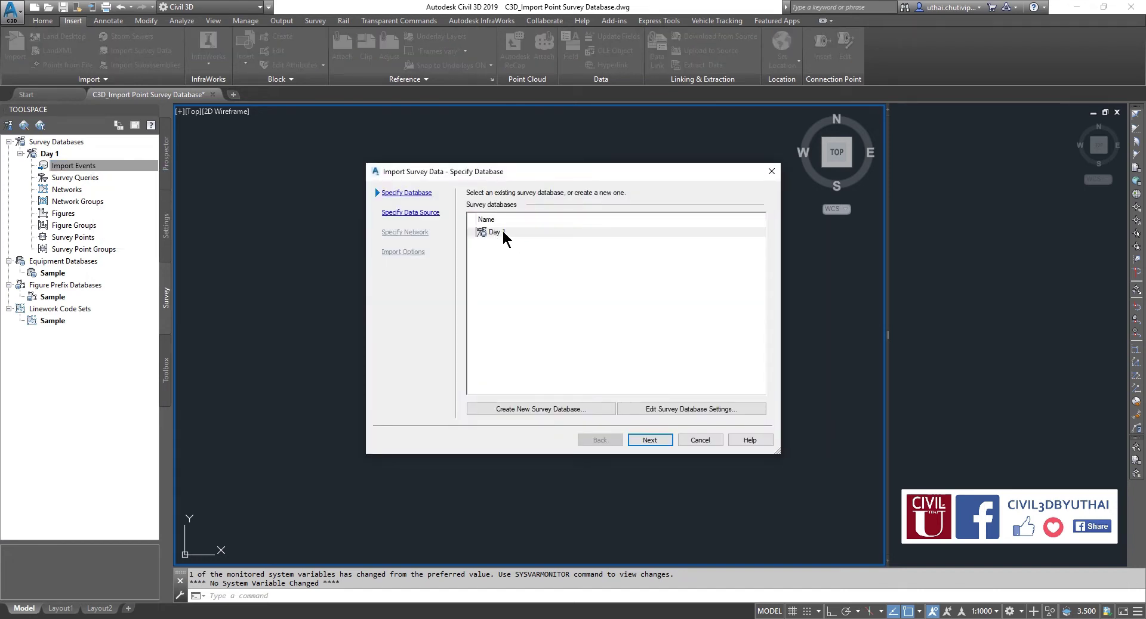
click(666, 411)
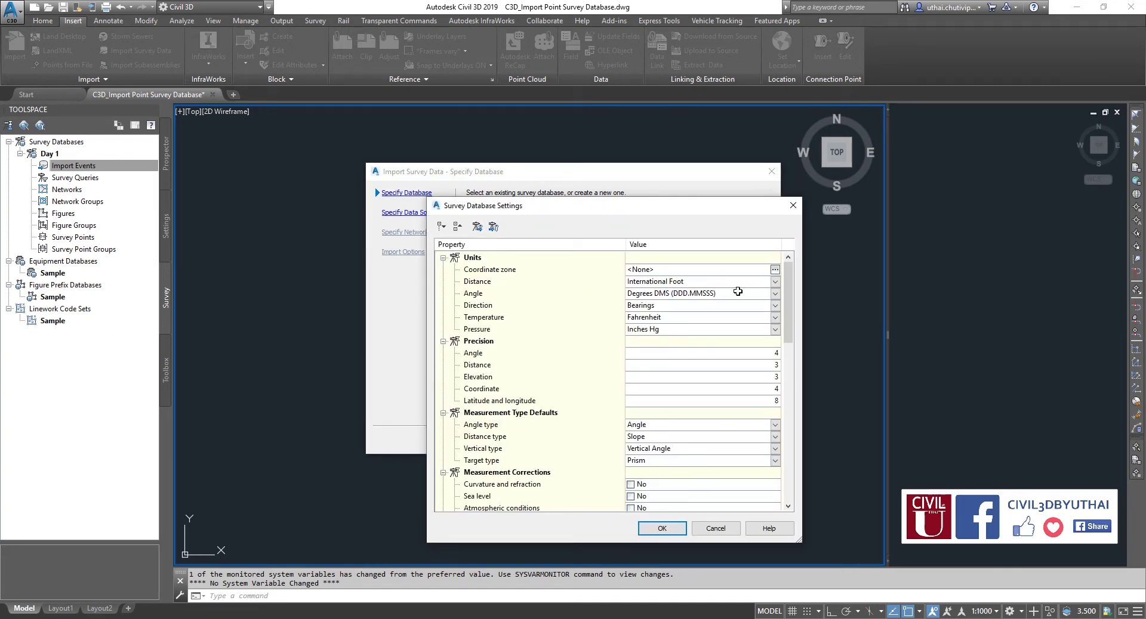
Step: Set distance units to Meter and temperature to Celsius, keeping directions as Bearings
click(775, 282)
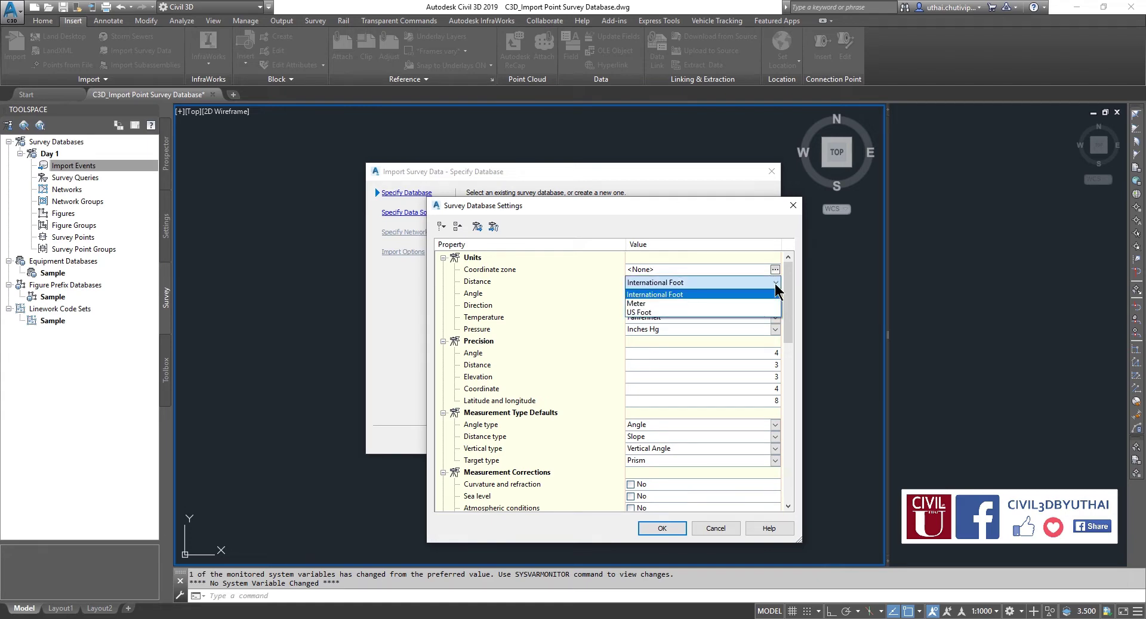
click(760, 299)
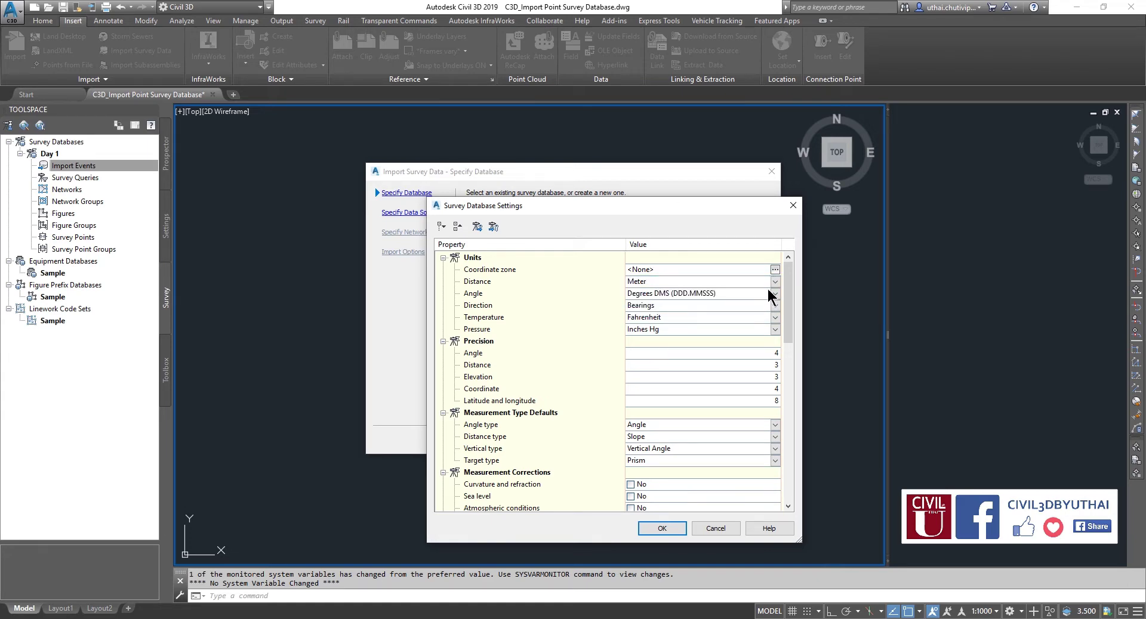
click(775, 270)
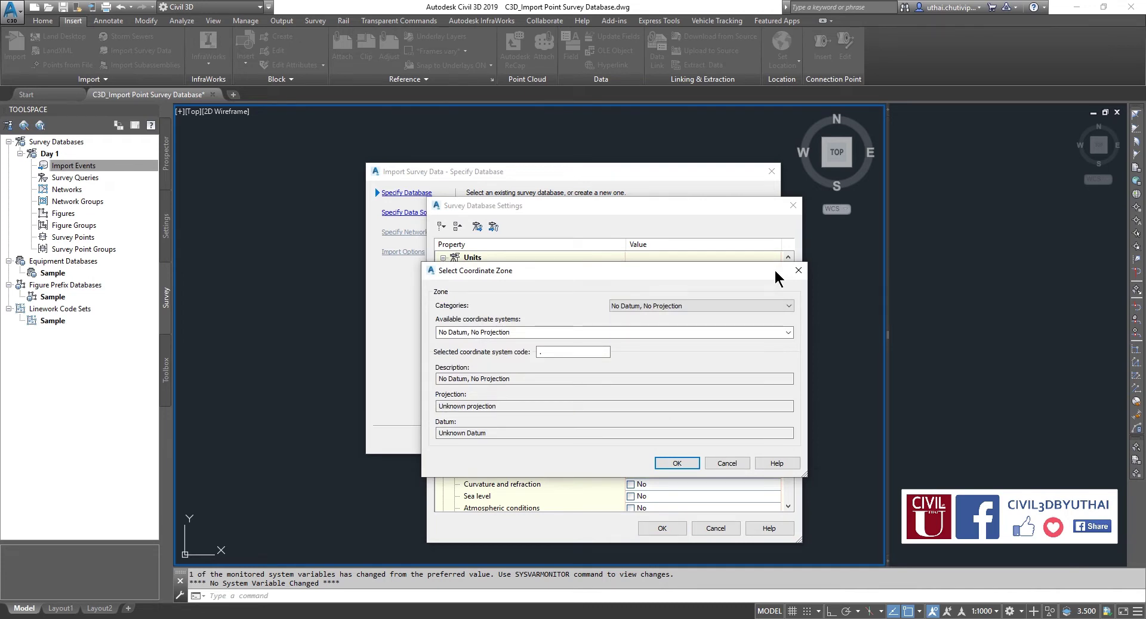
click(798, 271)
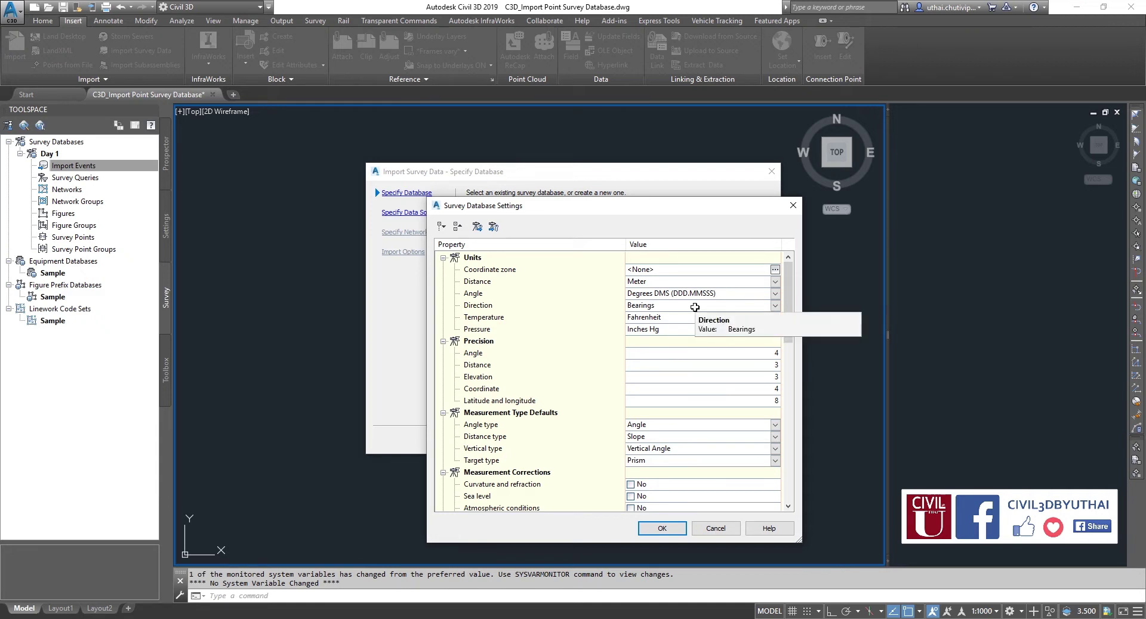
click(775, 318)
click(775, 318)
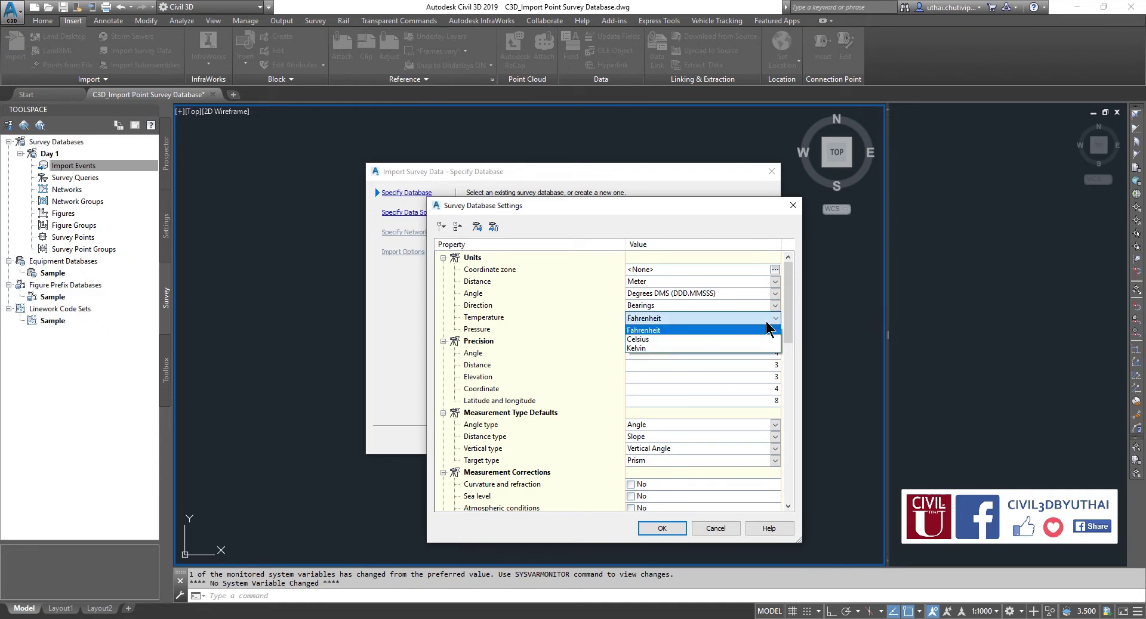
click(741, 341)
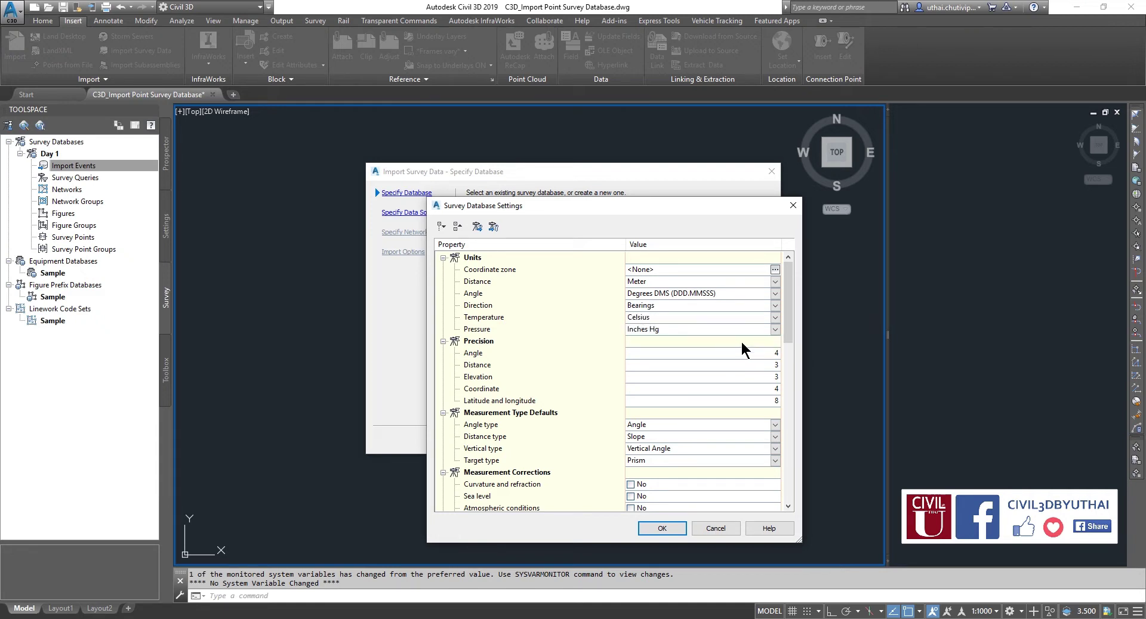
click(775, 306)
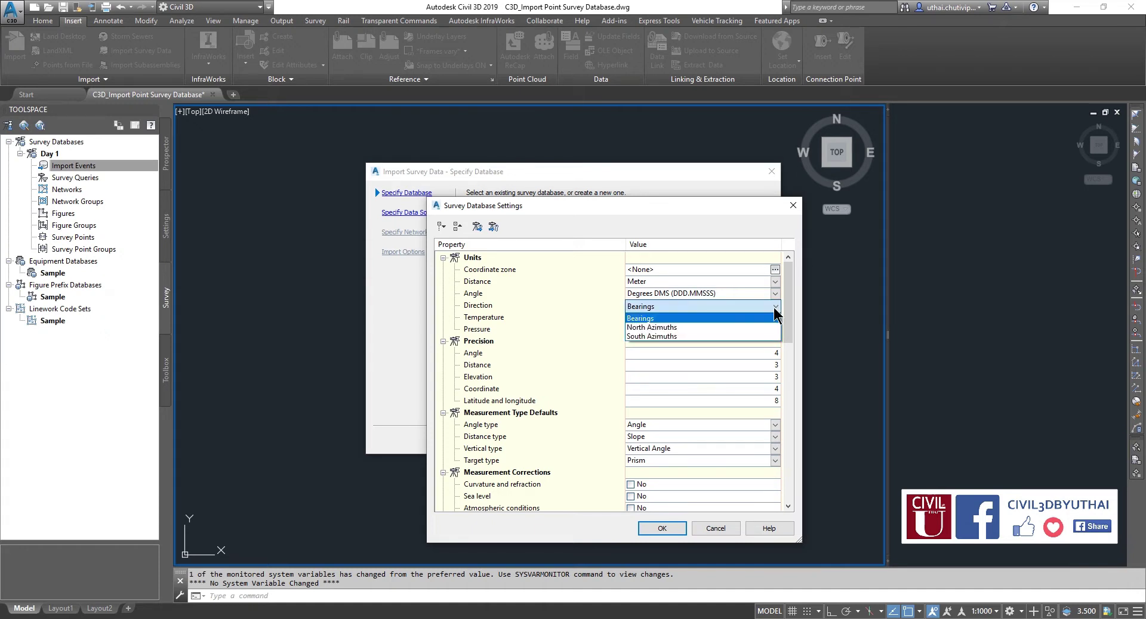
click(774, 312)
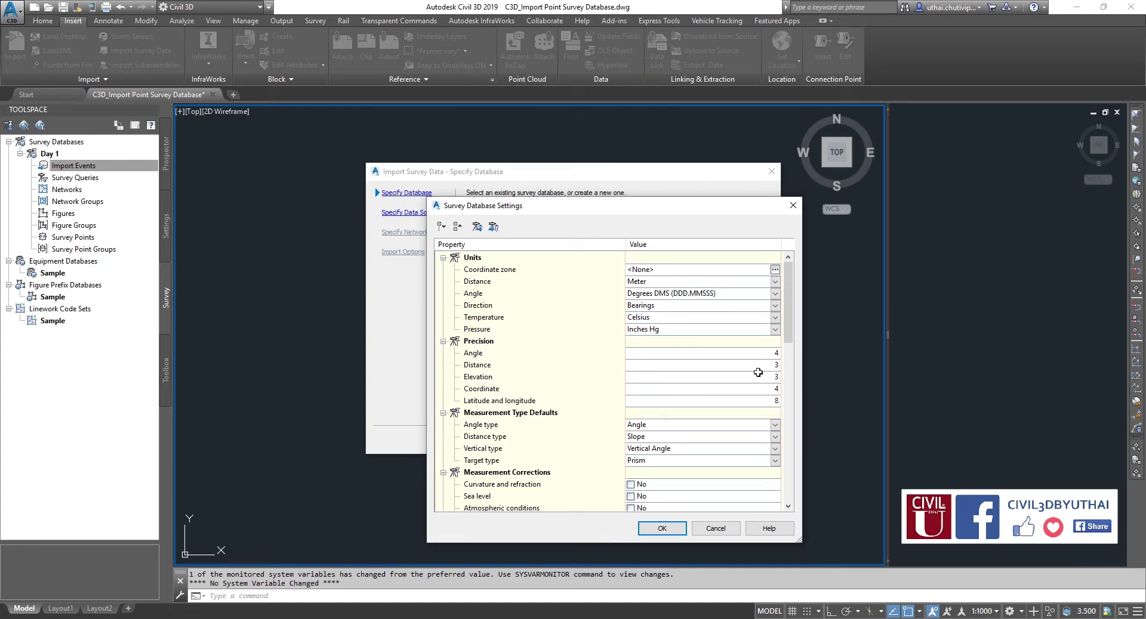
drag(791, 326, 788, 493)
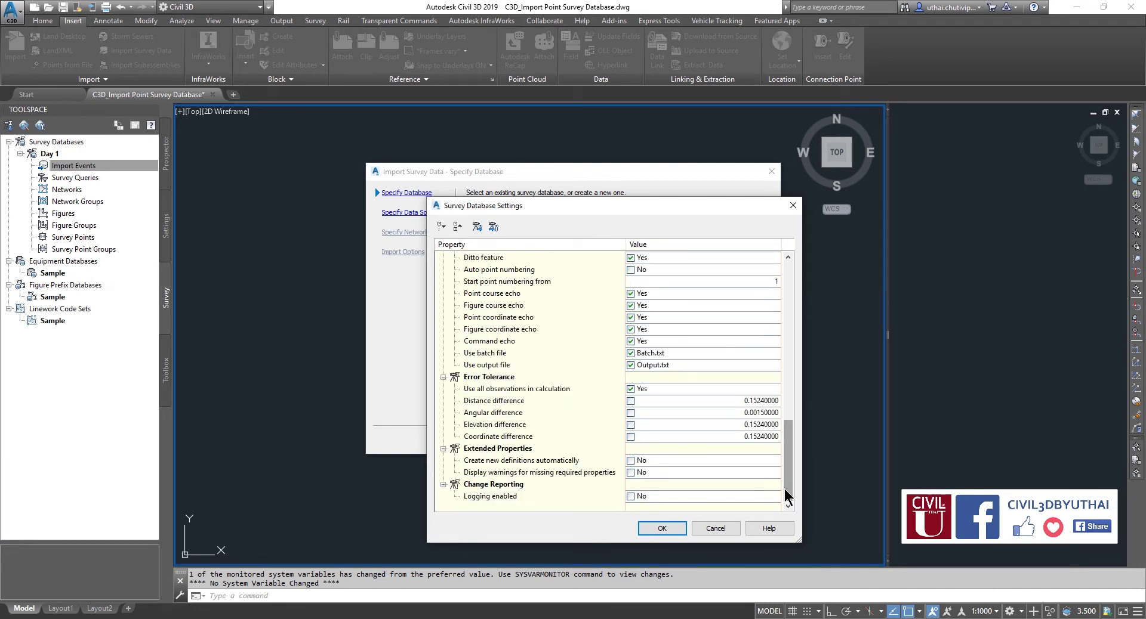
click(663, 529)
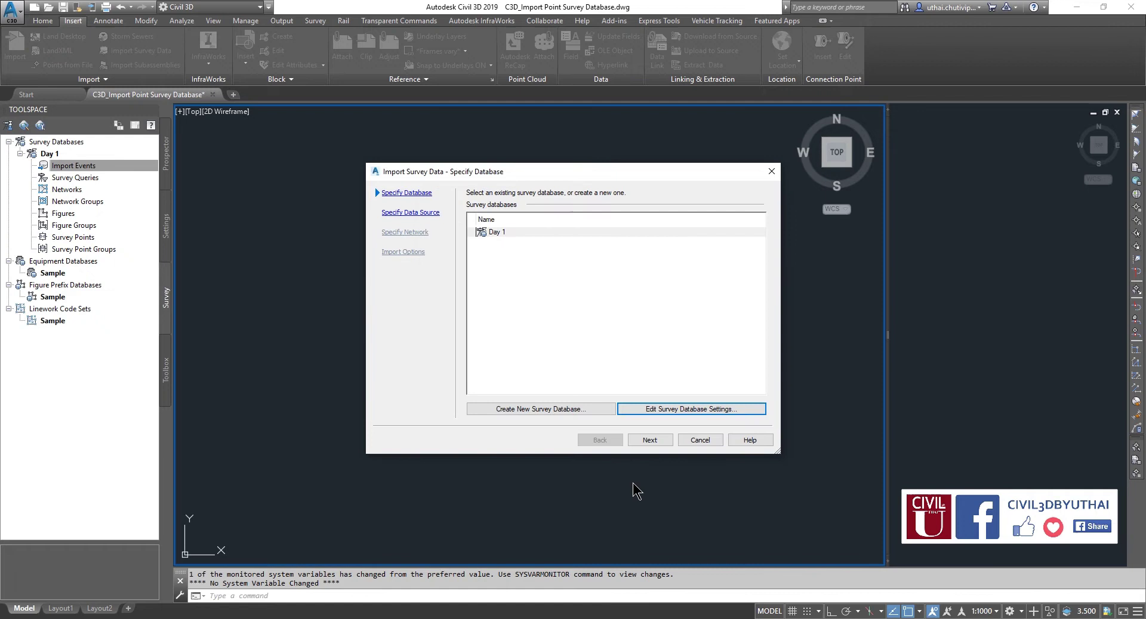
Step: Use Point File as the data source and add Existing Ground Points - PENZD.txt
click(651, 442)
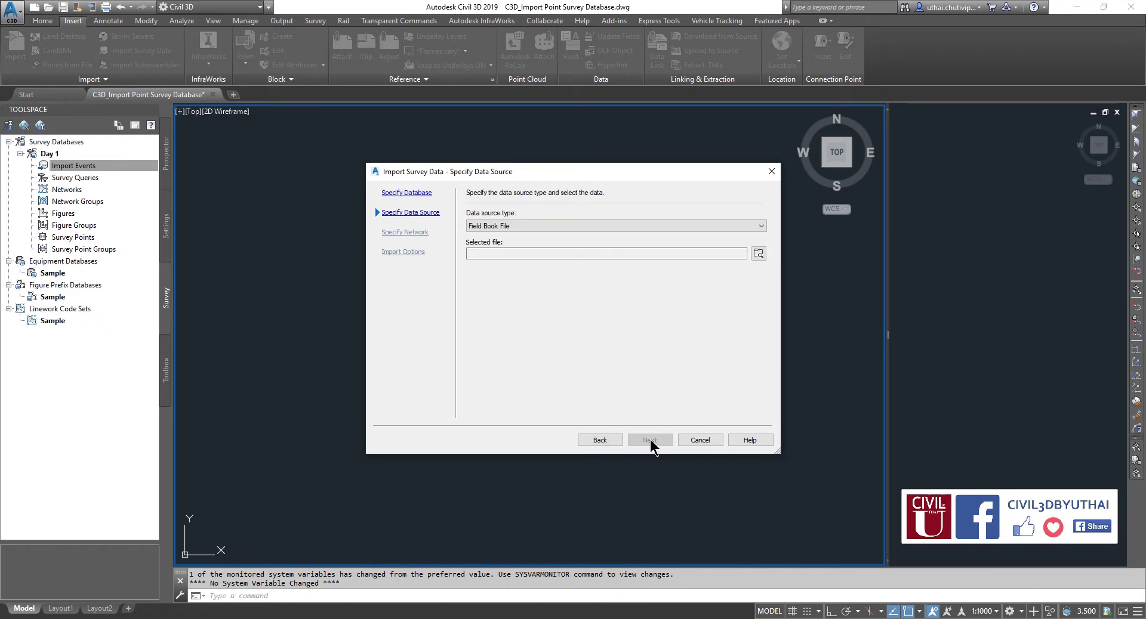
click(696, 226)
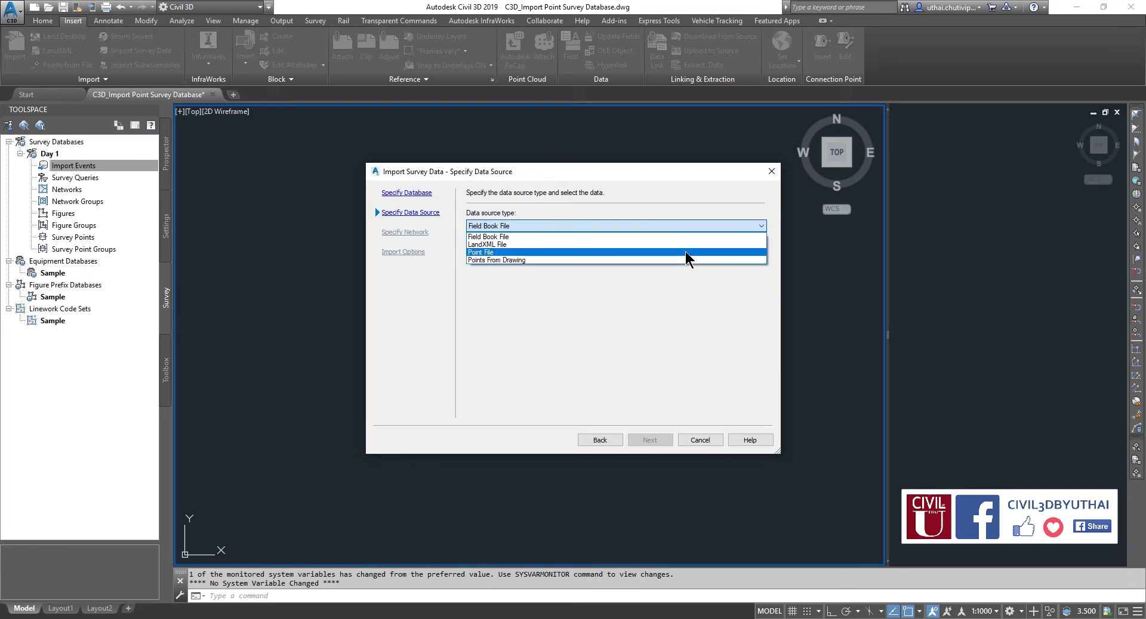
click(685, 252)
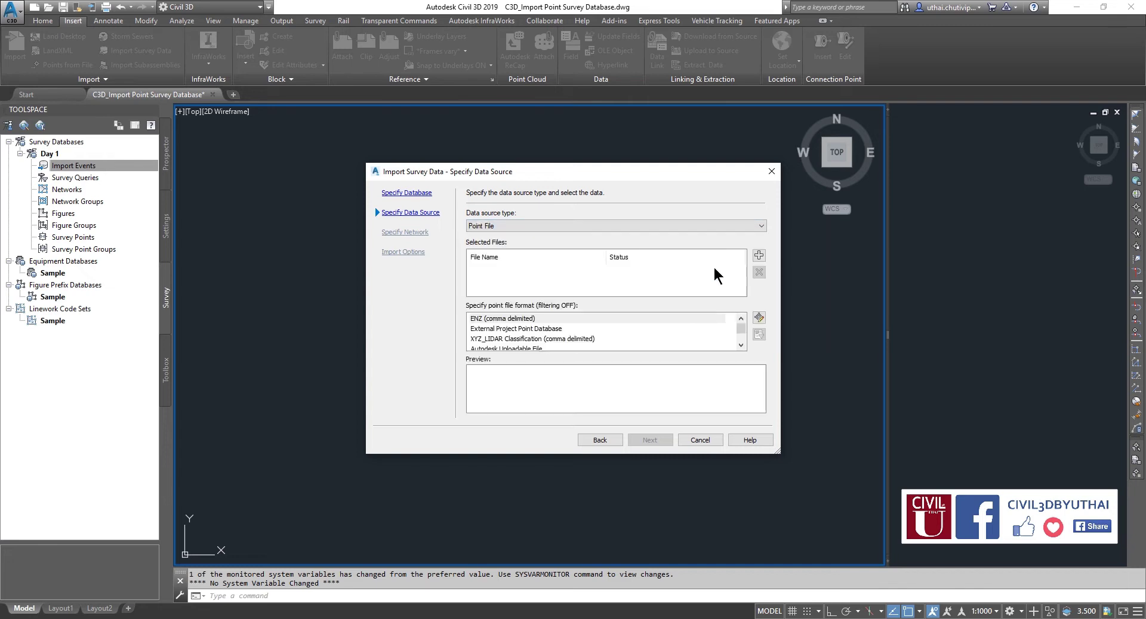
click(758, 257)
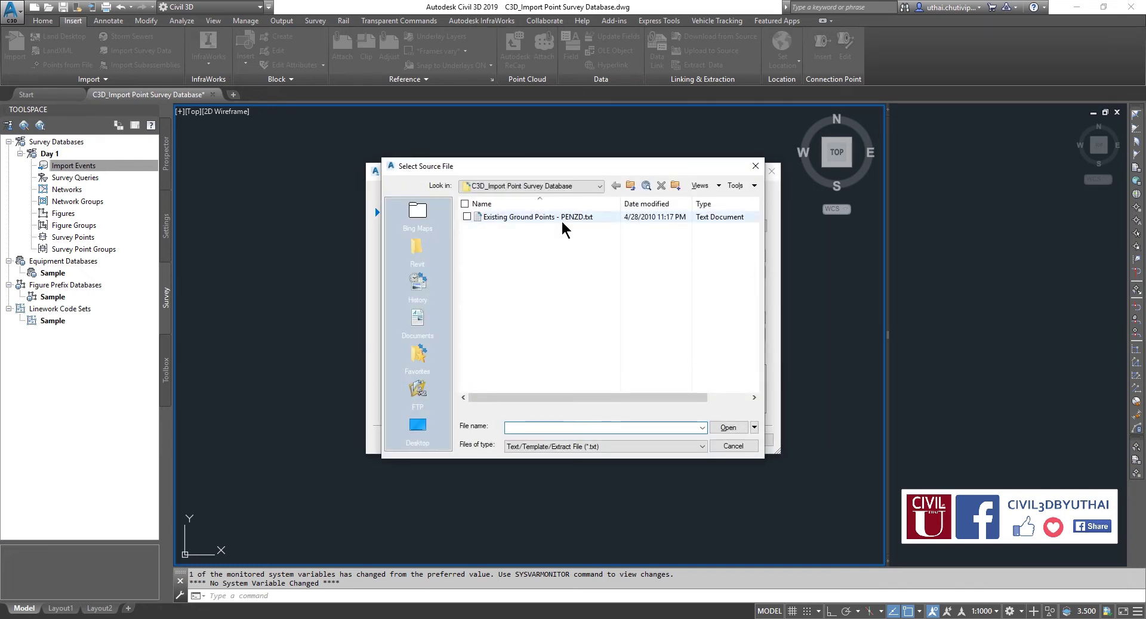
mouse_move(537, 217)
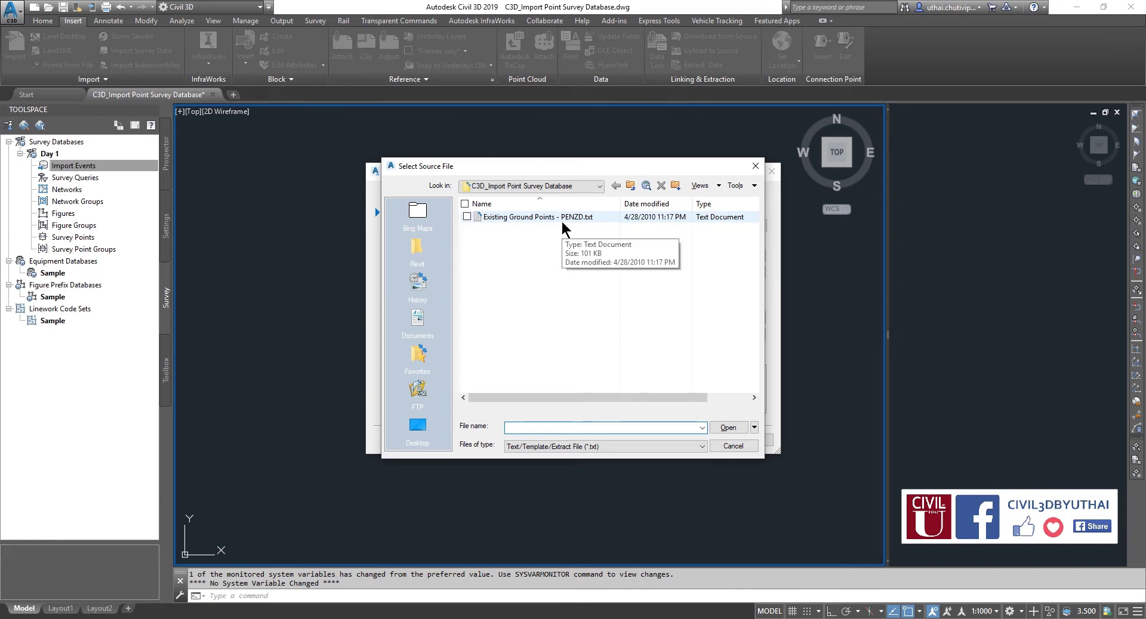
click(562, 219)
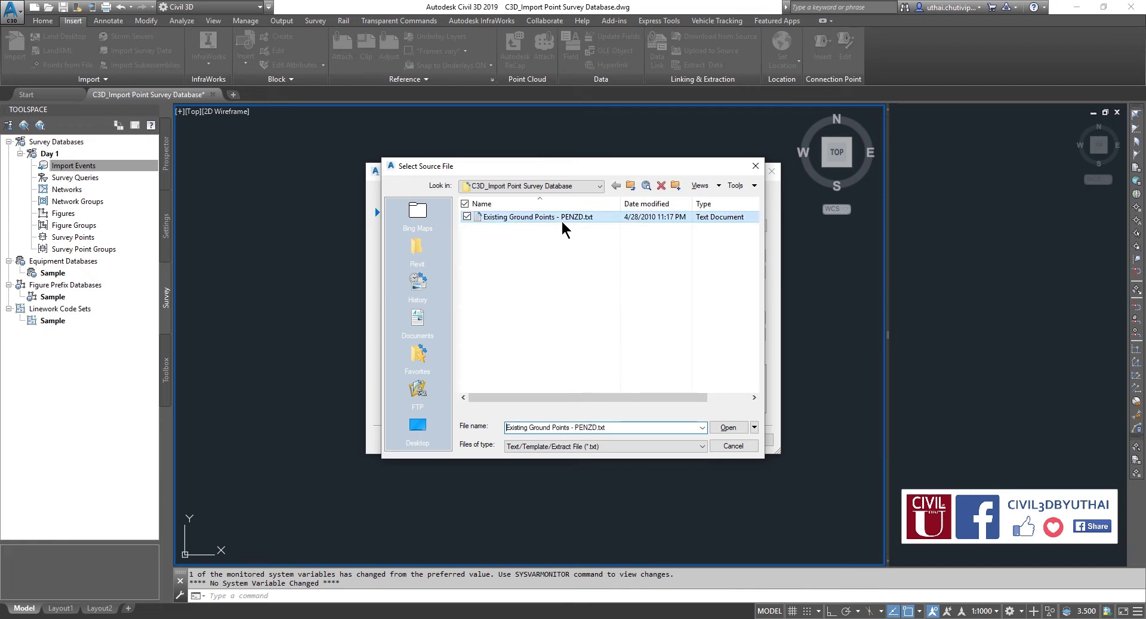
click(729, 428)
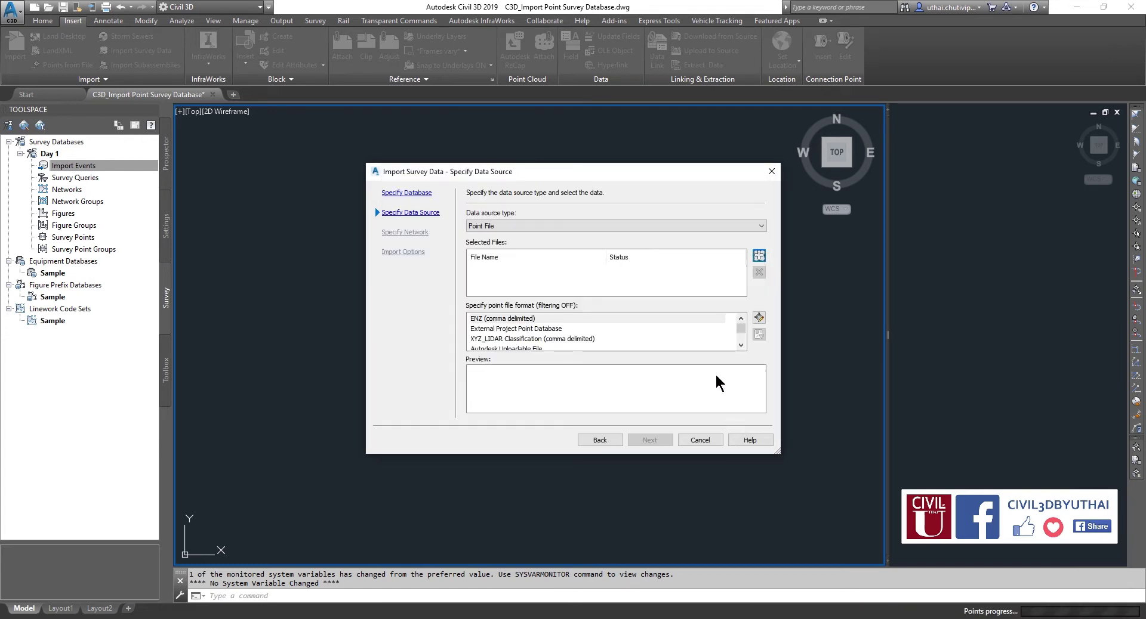
Step: Read the point file as PENZD (space delimited), check the preview, and advance to Specify Network
click(740, 346)
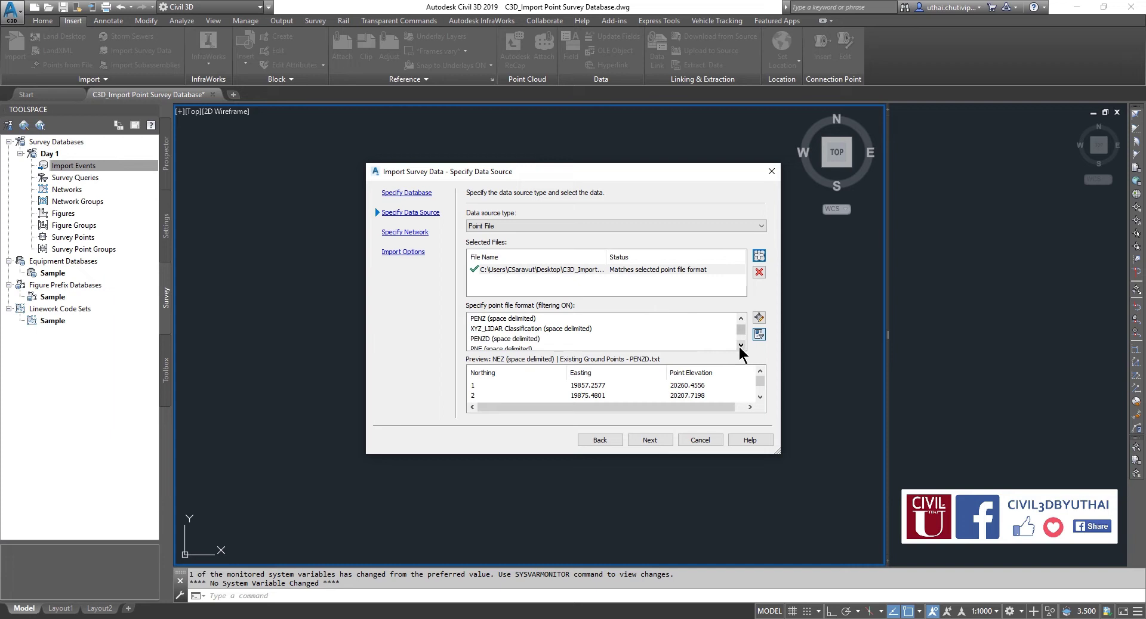
click(537, 339)
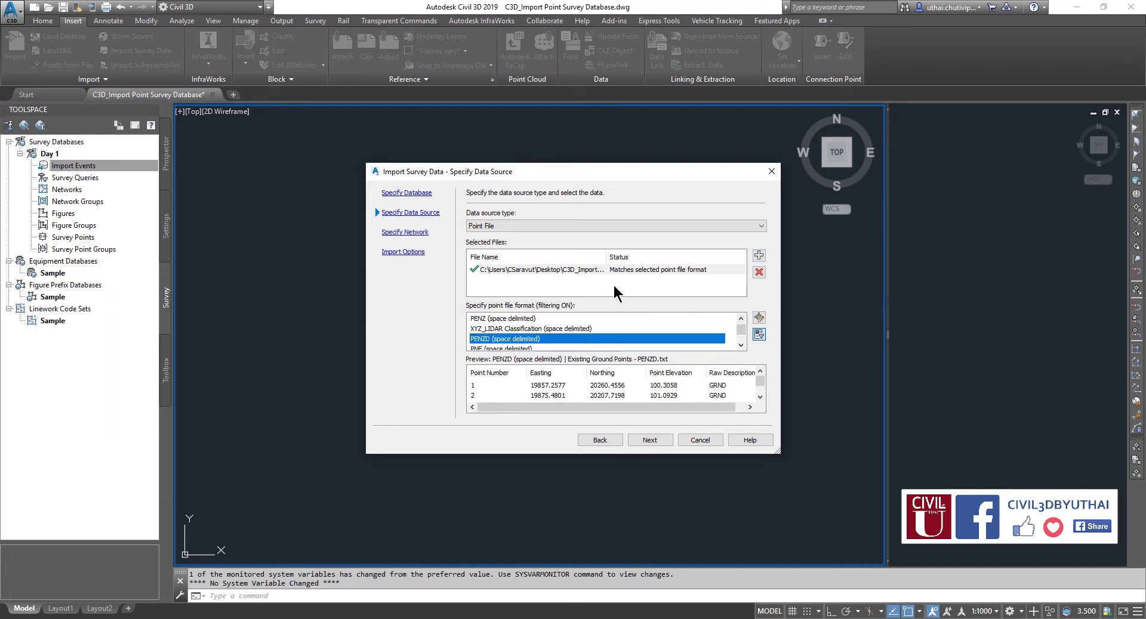
drag(605, 257, 741, 256)
click(740, 270)
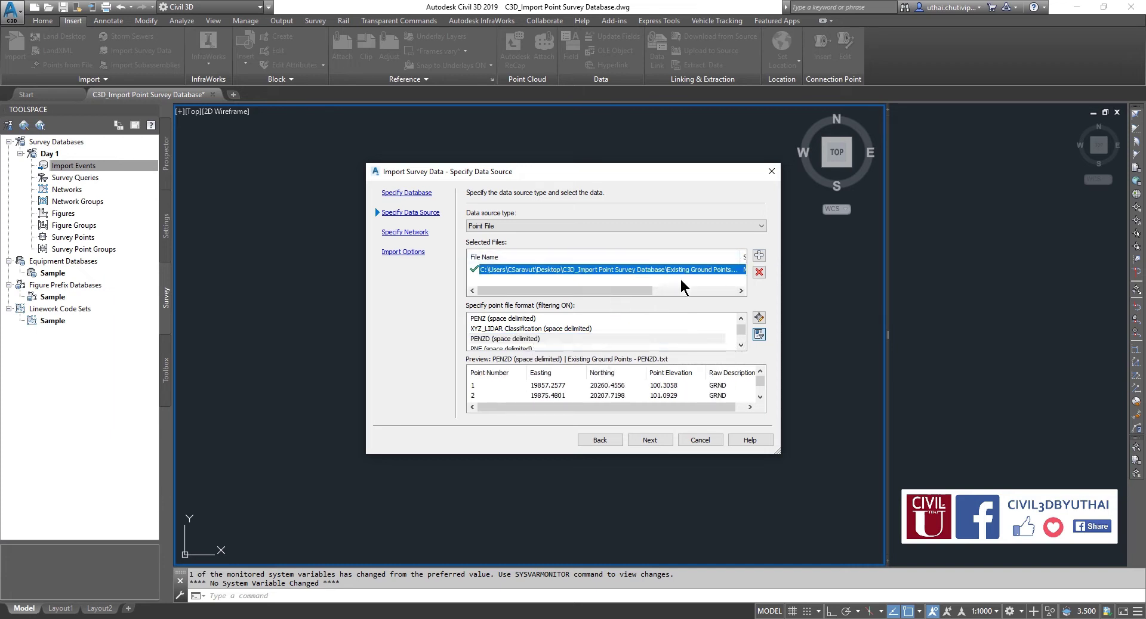
drag(644, 290, 706, 291)
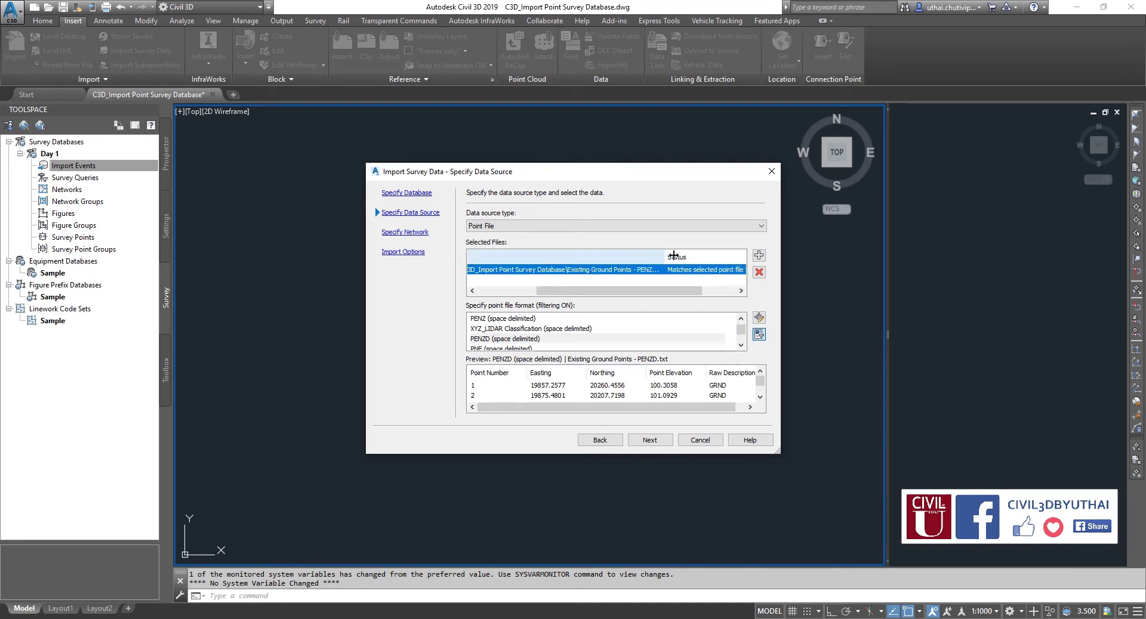
drag(641, 257, 691, 258)
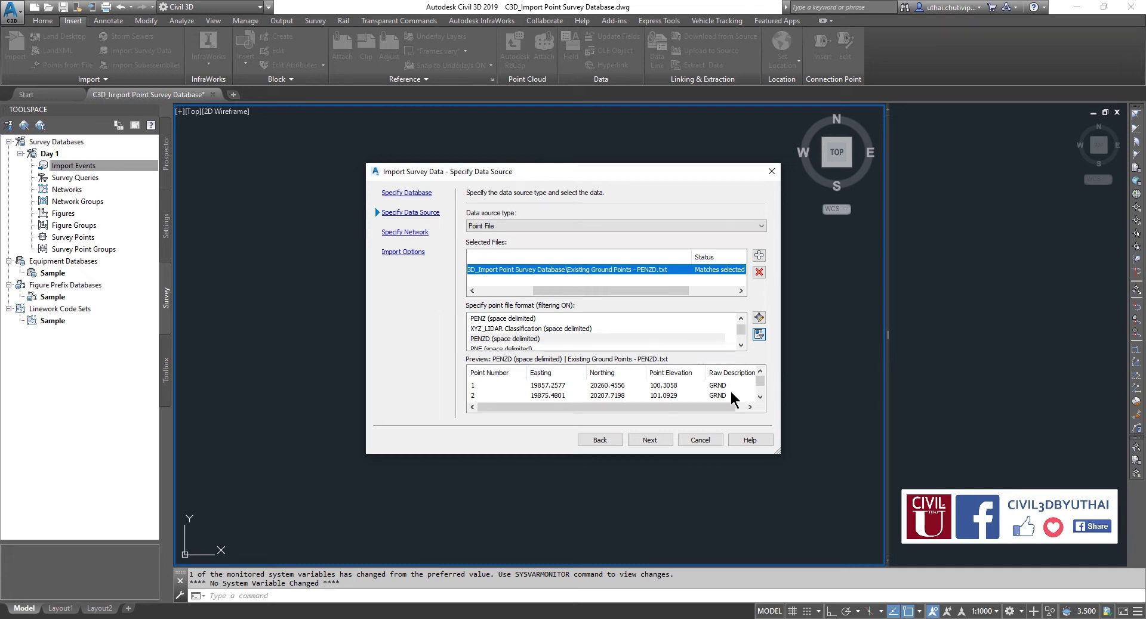
click(657, 442)
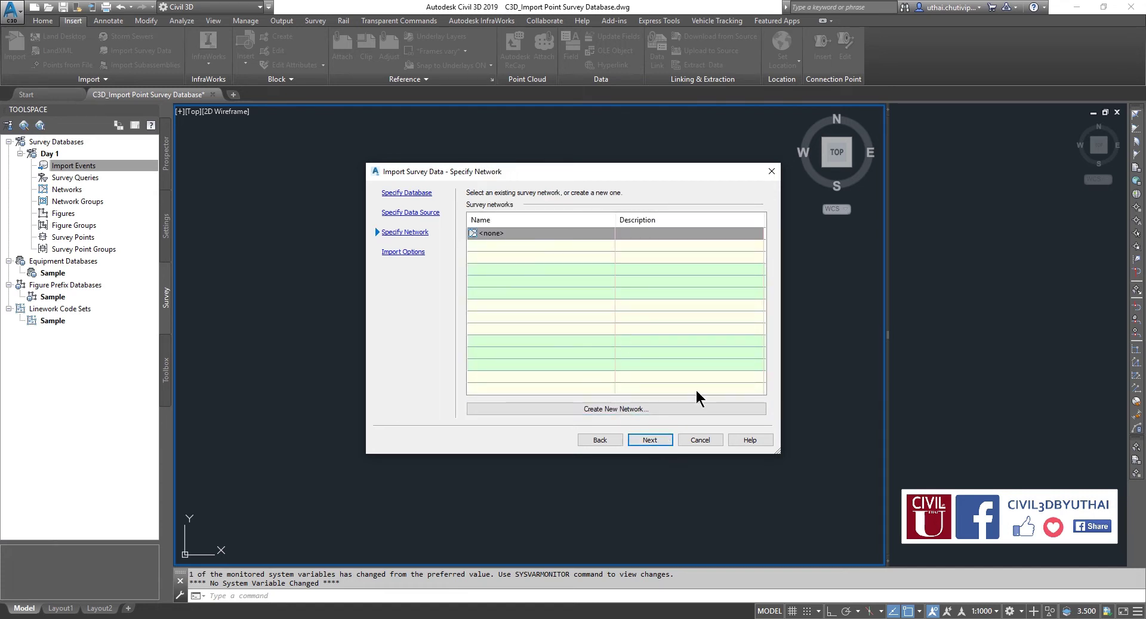
Step: Finish the import of Existing Ground Points - PENZD.txt from the Import Options page
click(655, 441)
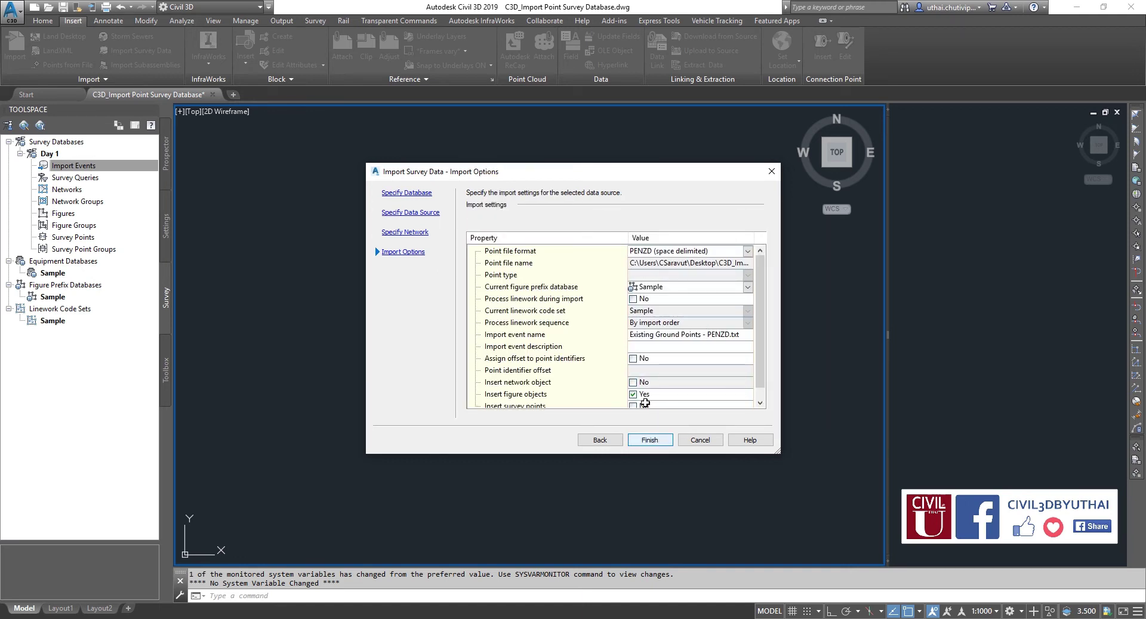
drag(582, 172, 494, 146)
mouse_move(694, 428)
mouse_down()
mouse_move(729, 494)
mouse_move(759, 493)
mouse_up()
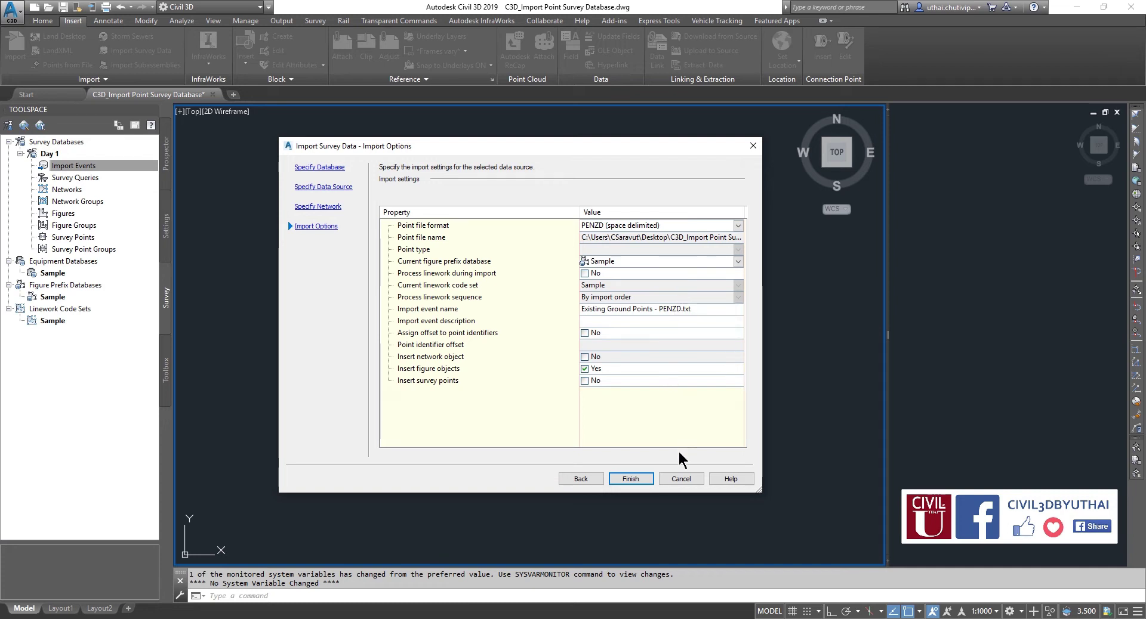
click(643, 481)
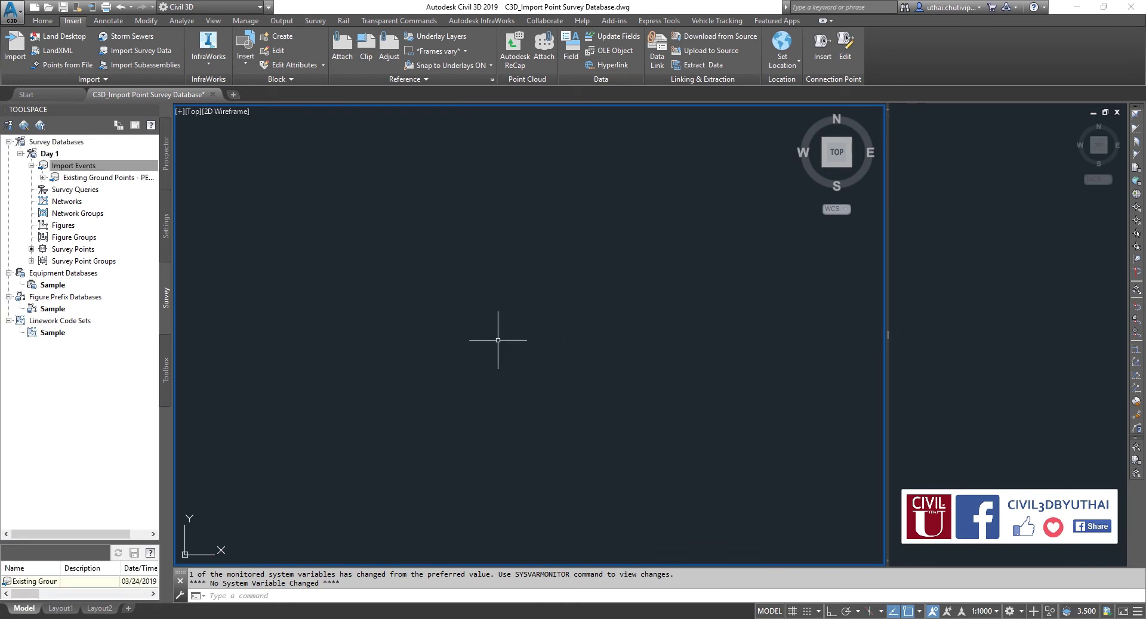
Step: Expand the Existing Ground Points import and preview its 2405 survey points in an enlarged list
click(96, 178)
right_click(98, 180)
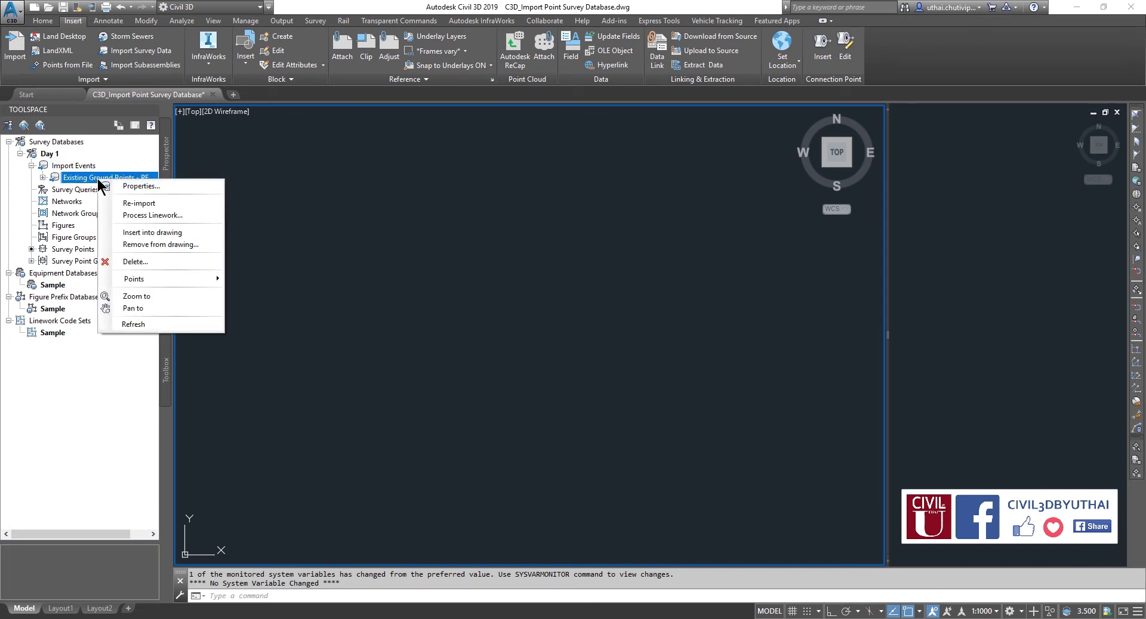
click(43, 178)
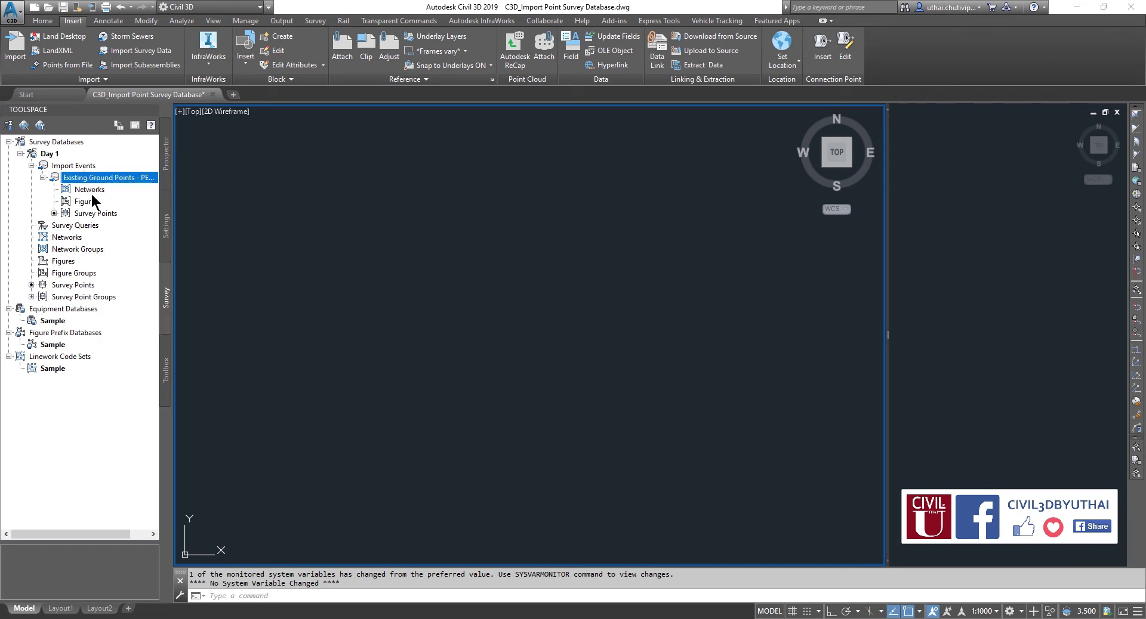
click(96, 215)
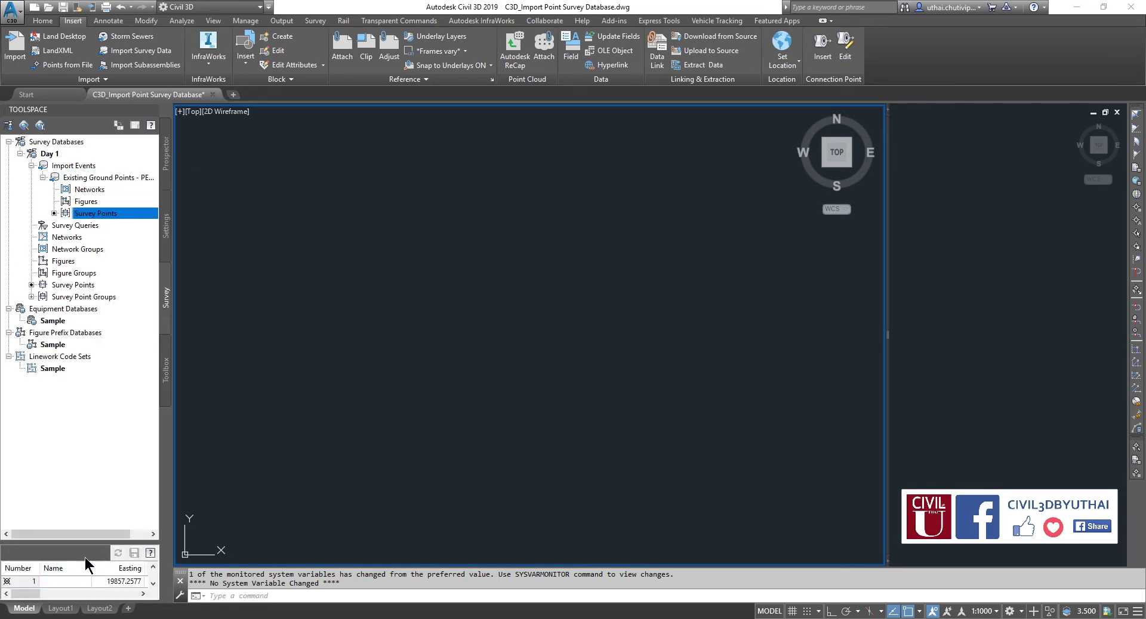
drag(90, 544, 90, 421)
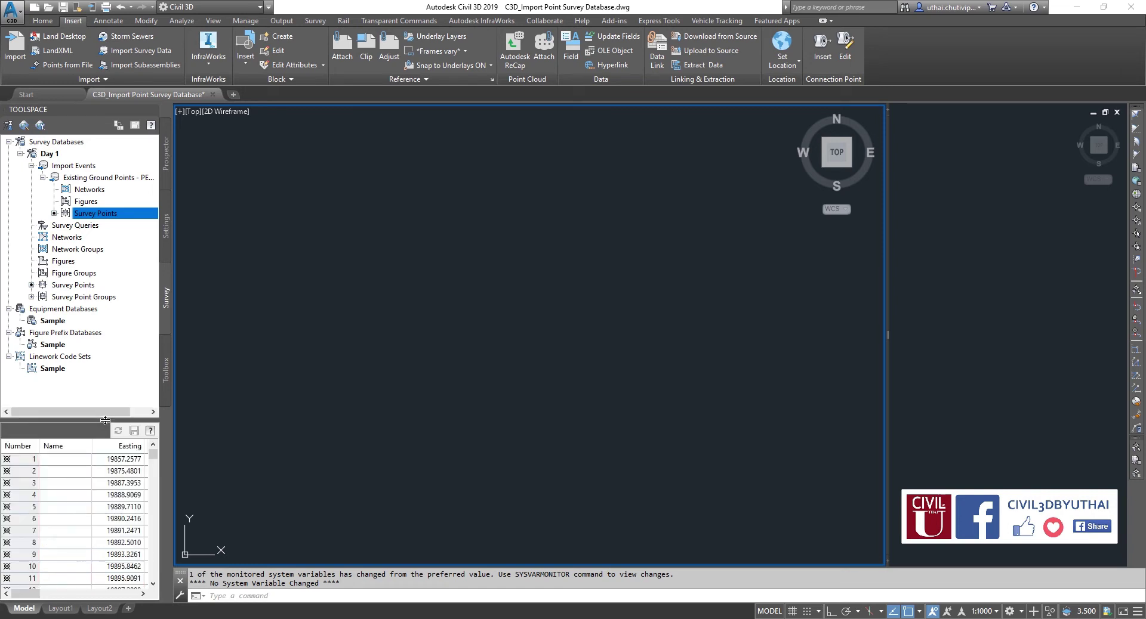
drag(154, 459, 146, 591)
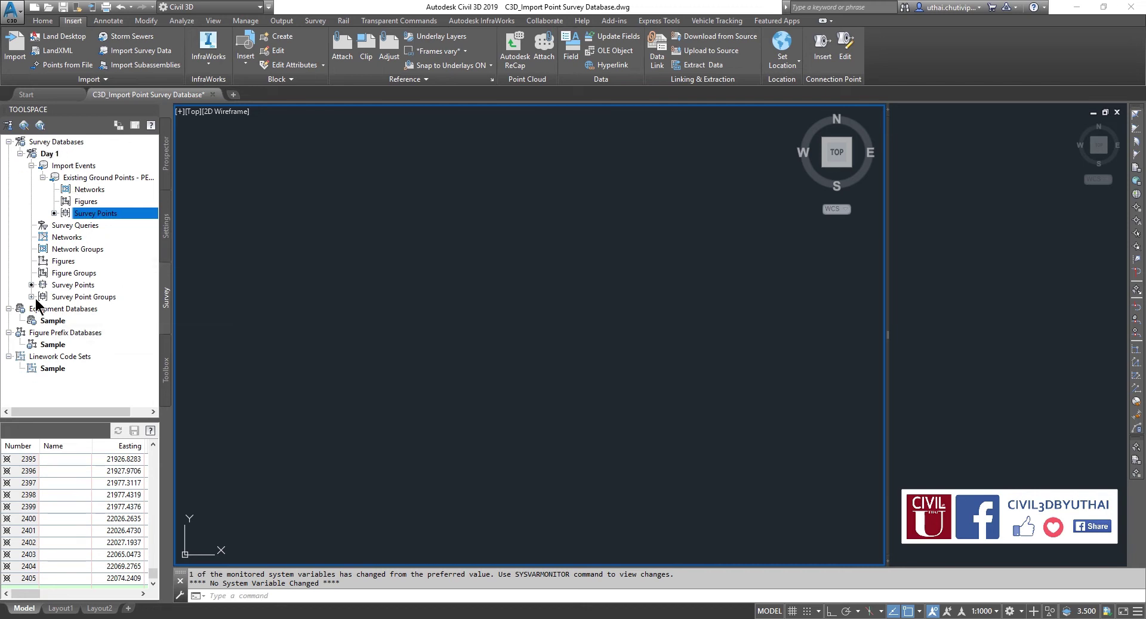
right_click(118, 216)
mouse_move(160, 223)
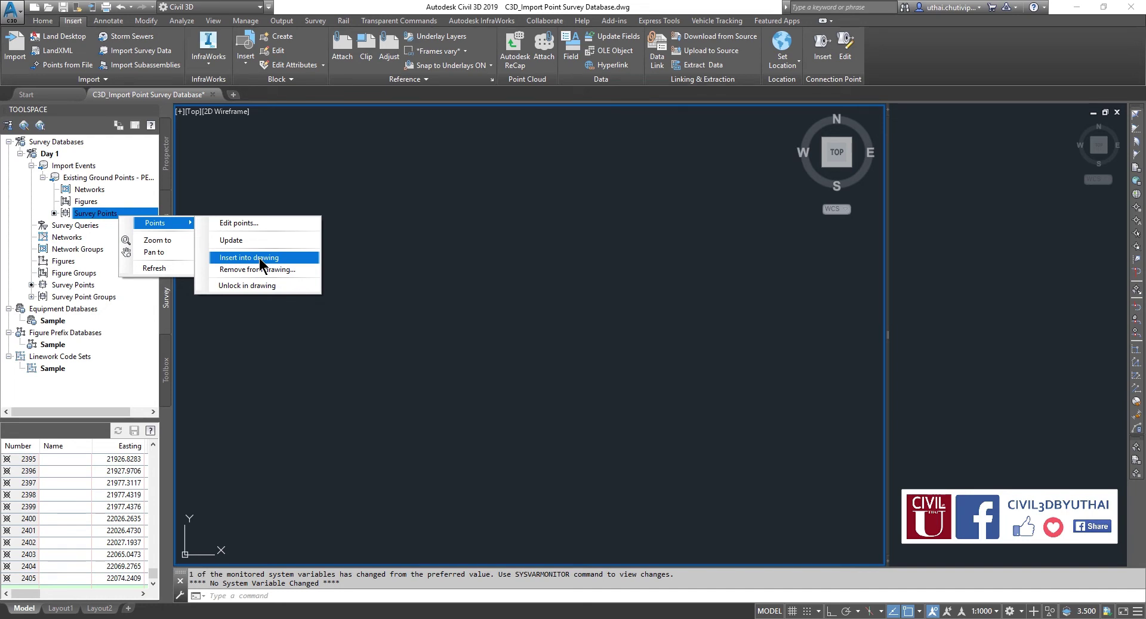
click(260, 259)
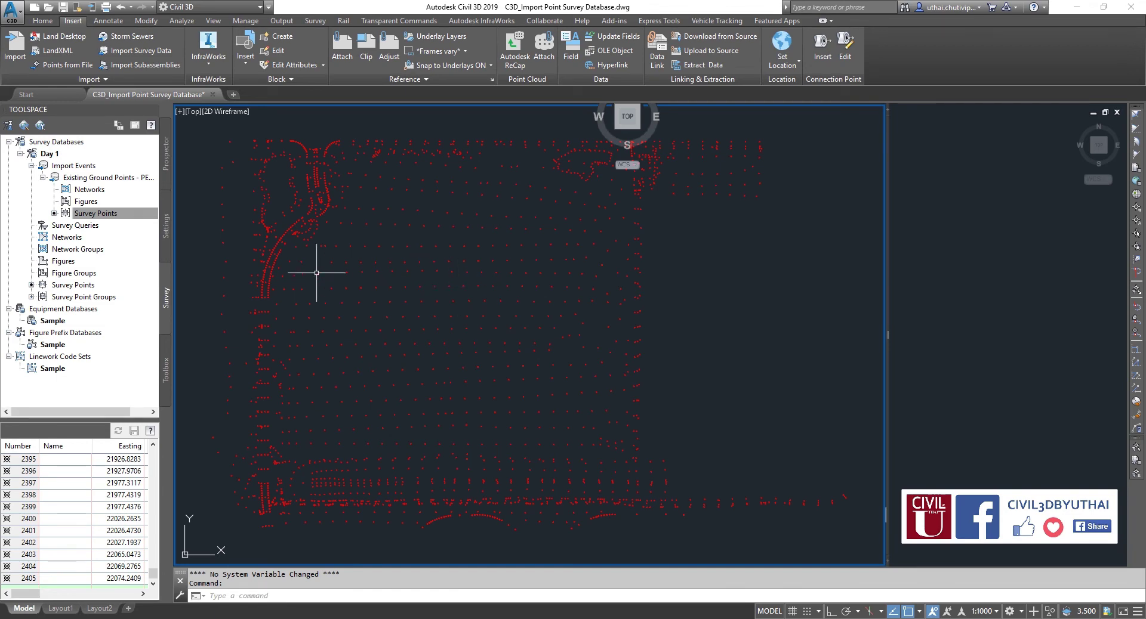
click(136, 216)
right_click(136, 222)
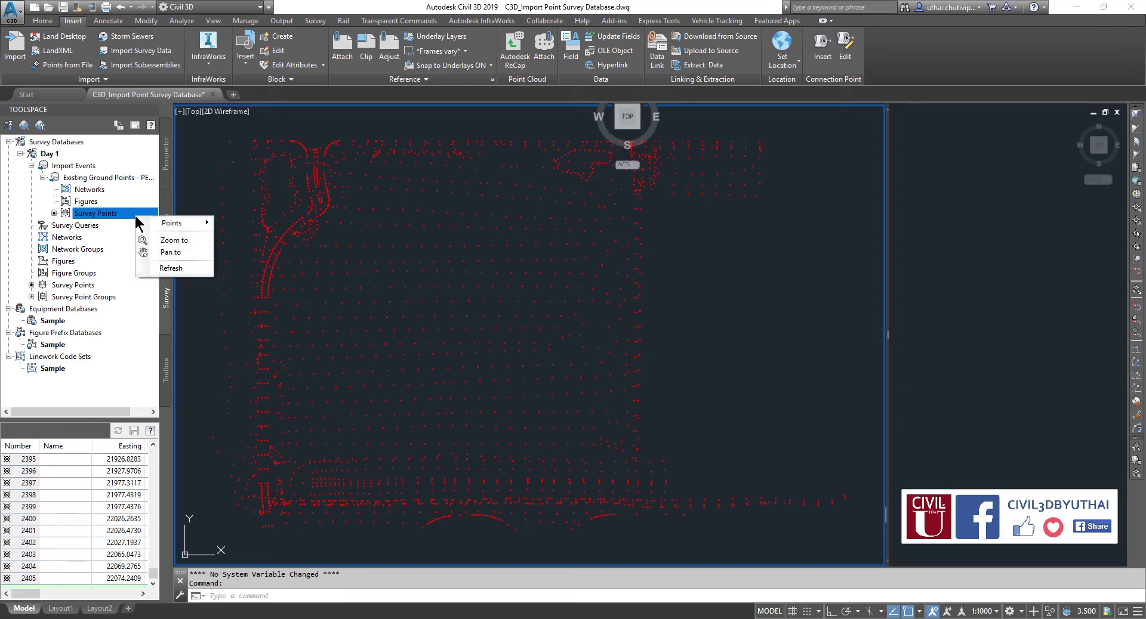
mouse_move(178, 223)
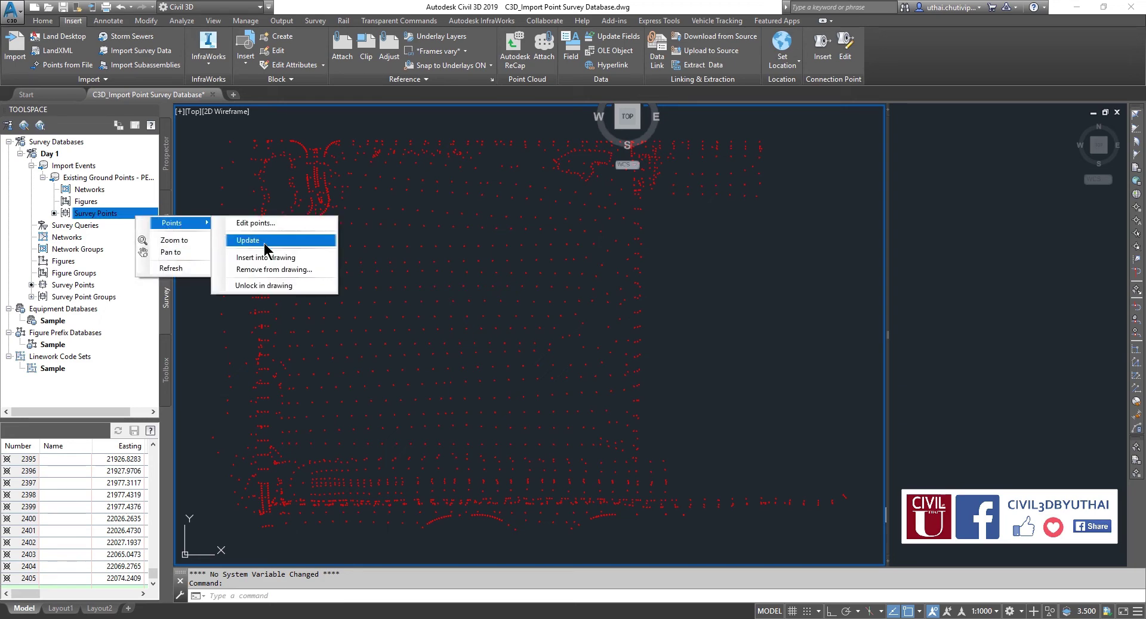
click(273, 270)
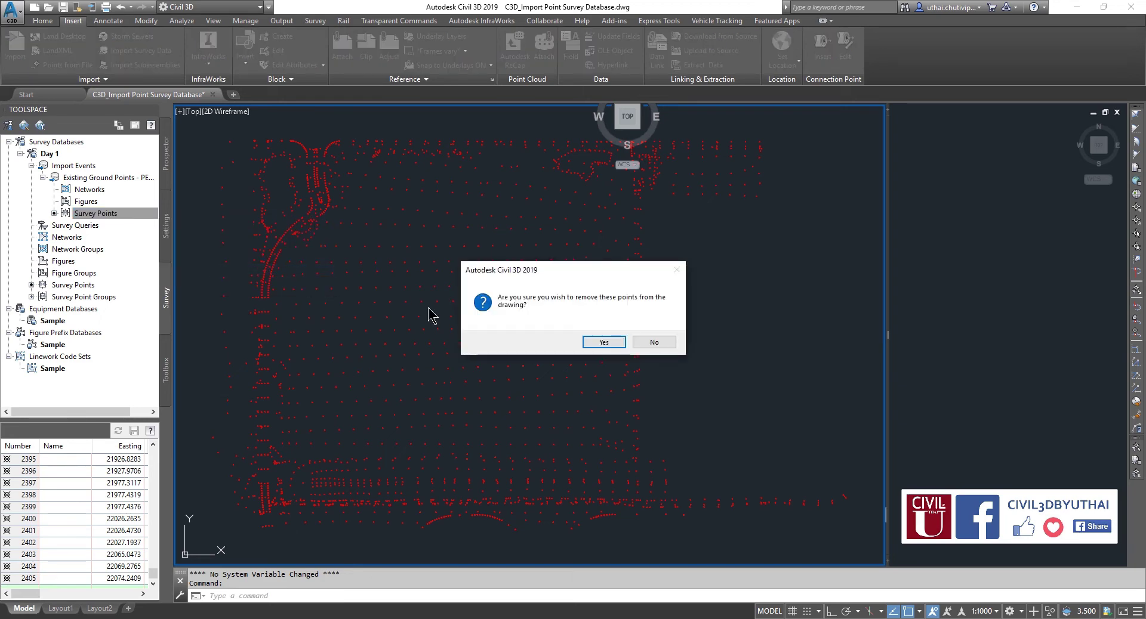
click(604, 343)
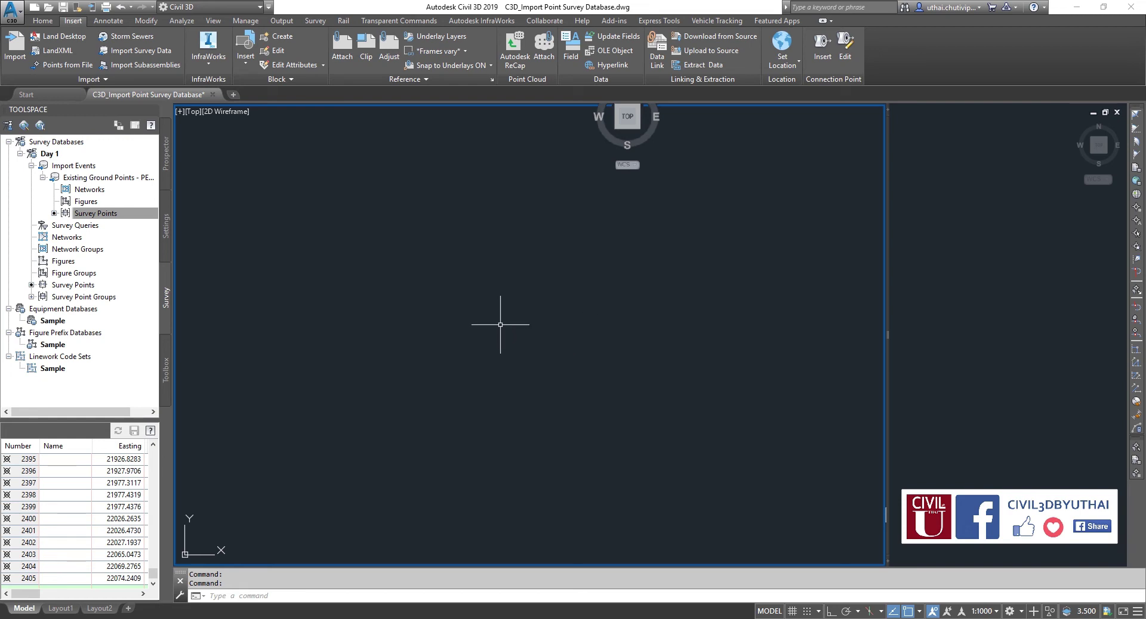
right_click(120, 213)
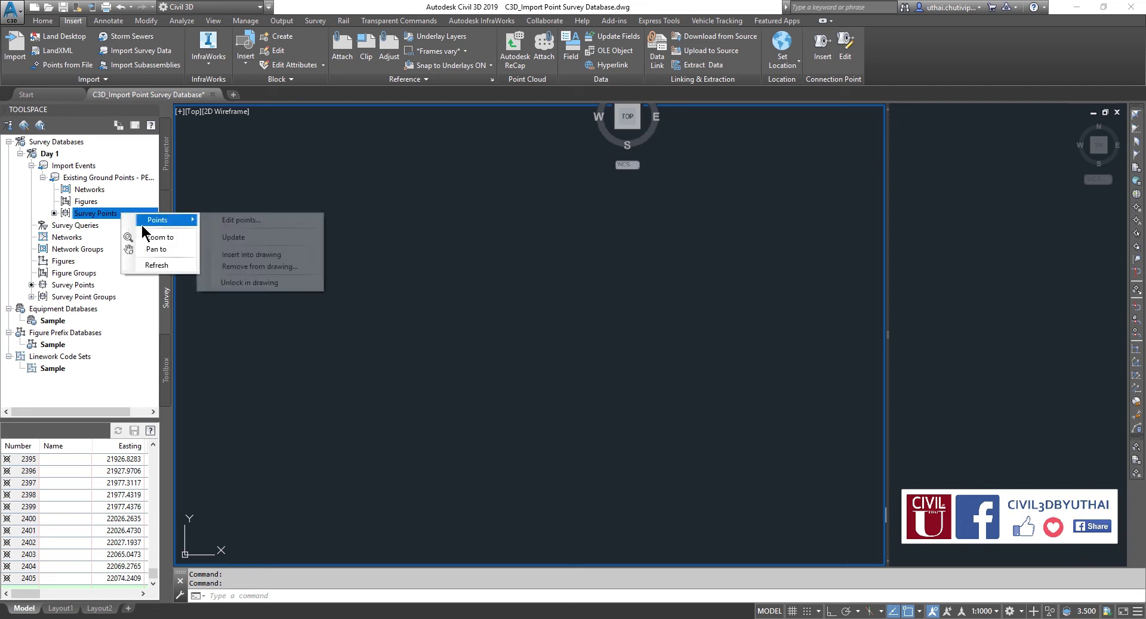
mouse_move(159, 220)
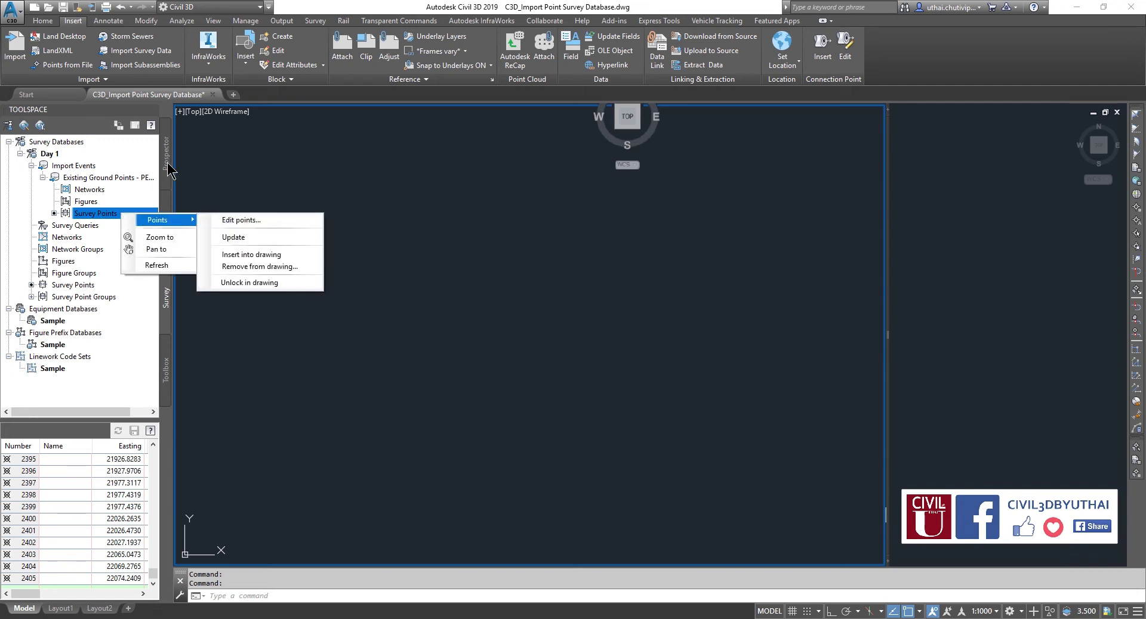
Step: Insert the Day 1 survey points into the drawing and select the _All Points point group
click(166, 157)
click(20, 179)
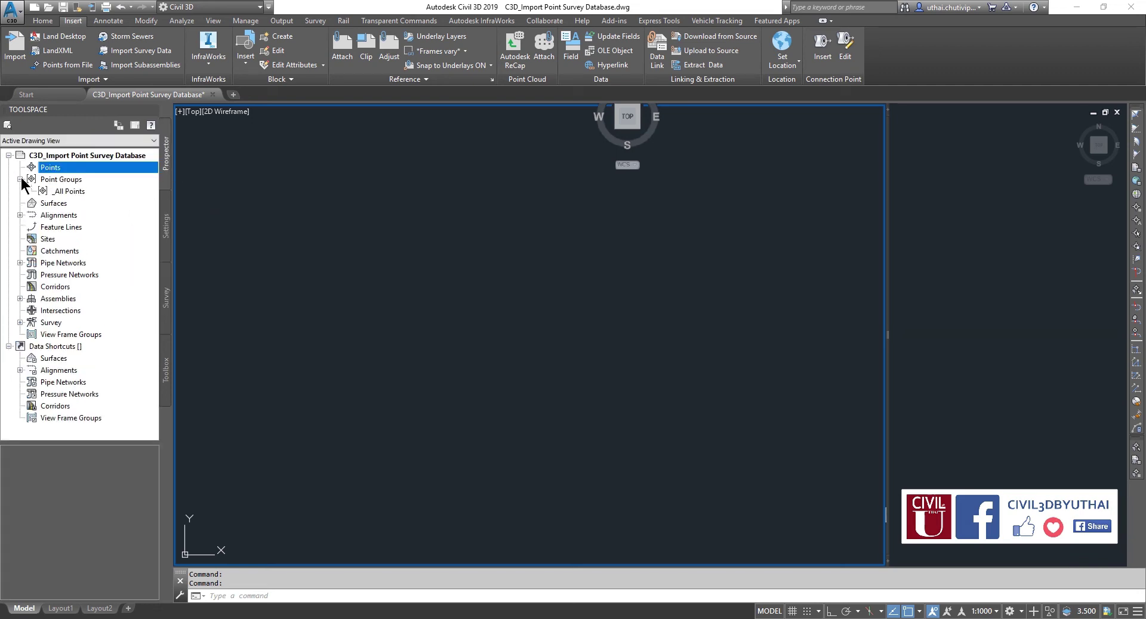
click(166, 297)
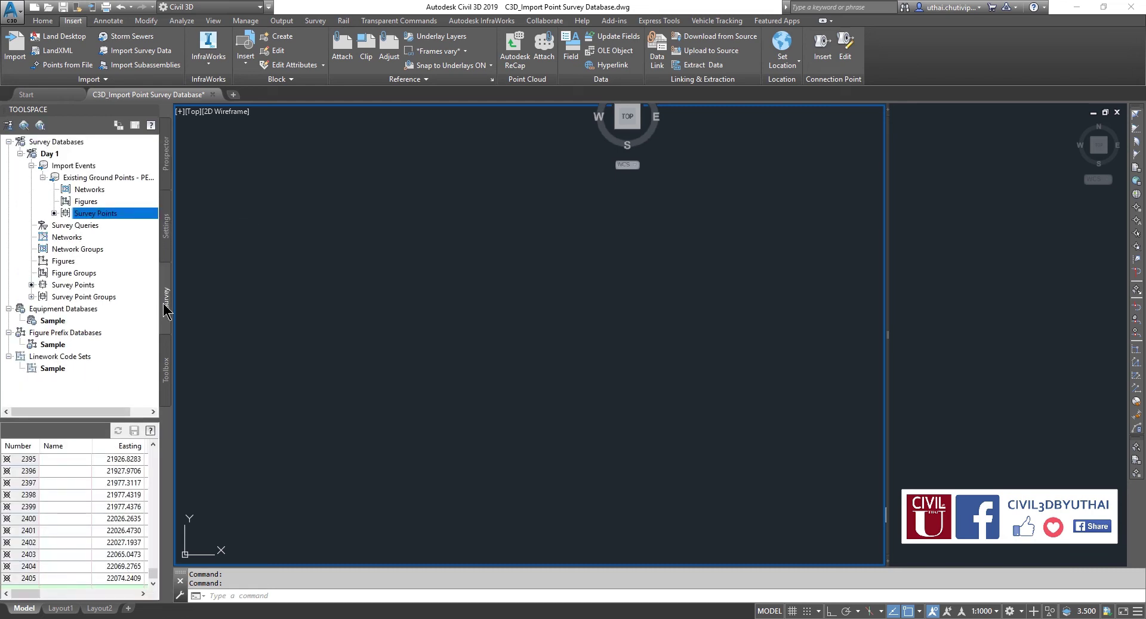
right_click(102, 212)
mouse_move(140, 217)
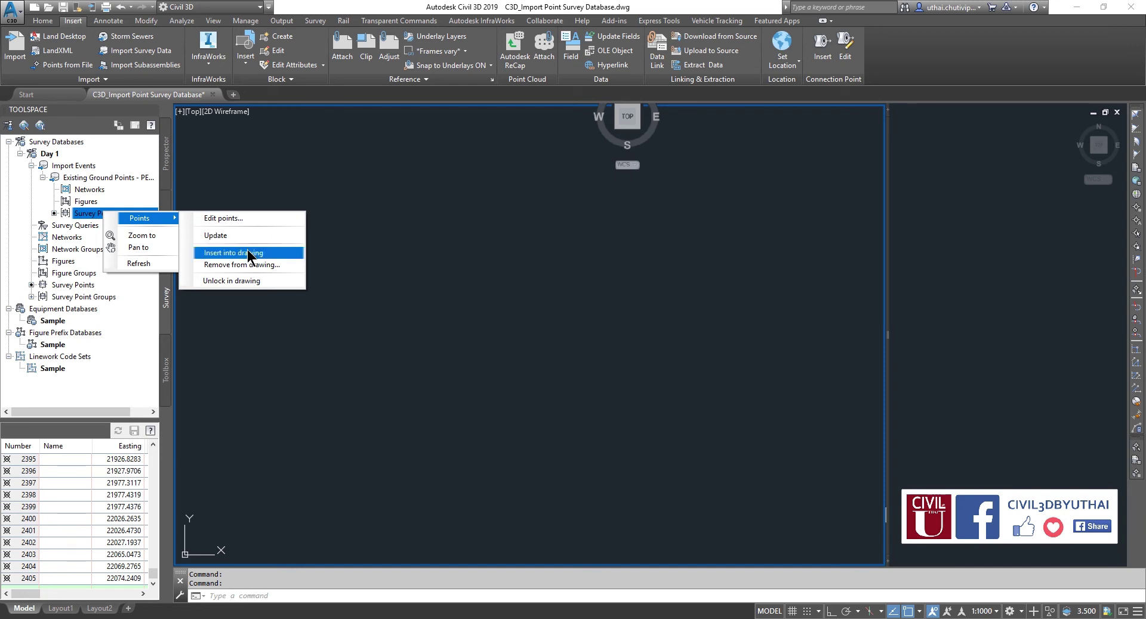
click(246, 253)
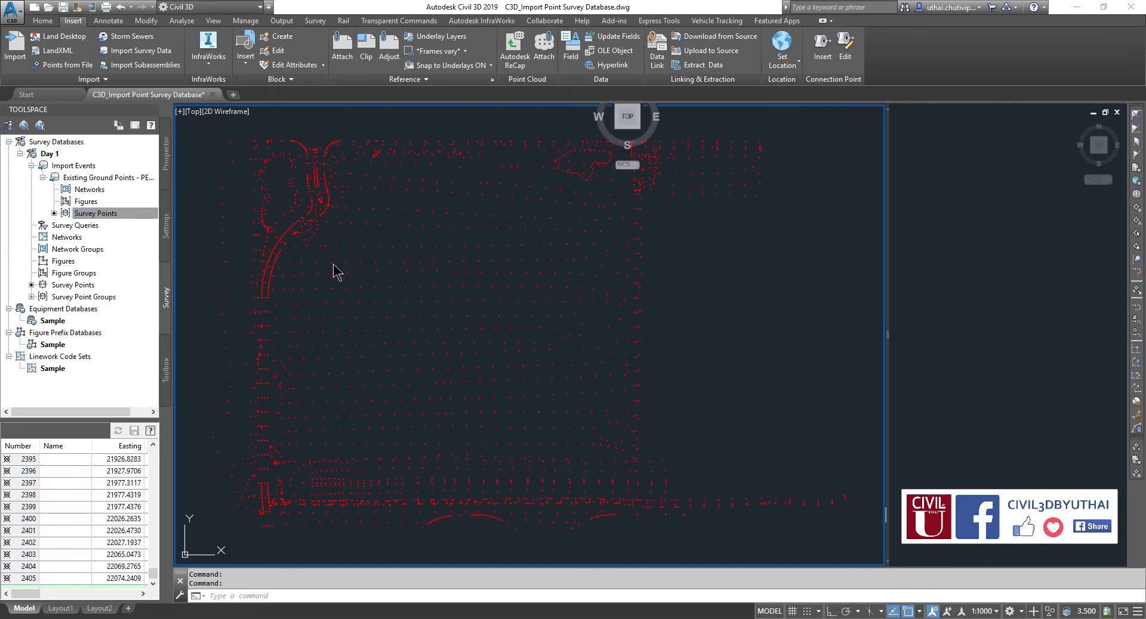
click(166, 162)
click(70, 192)
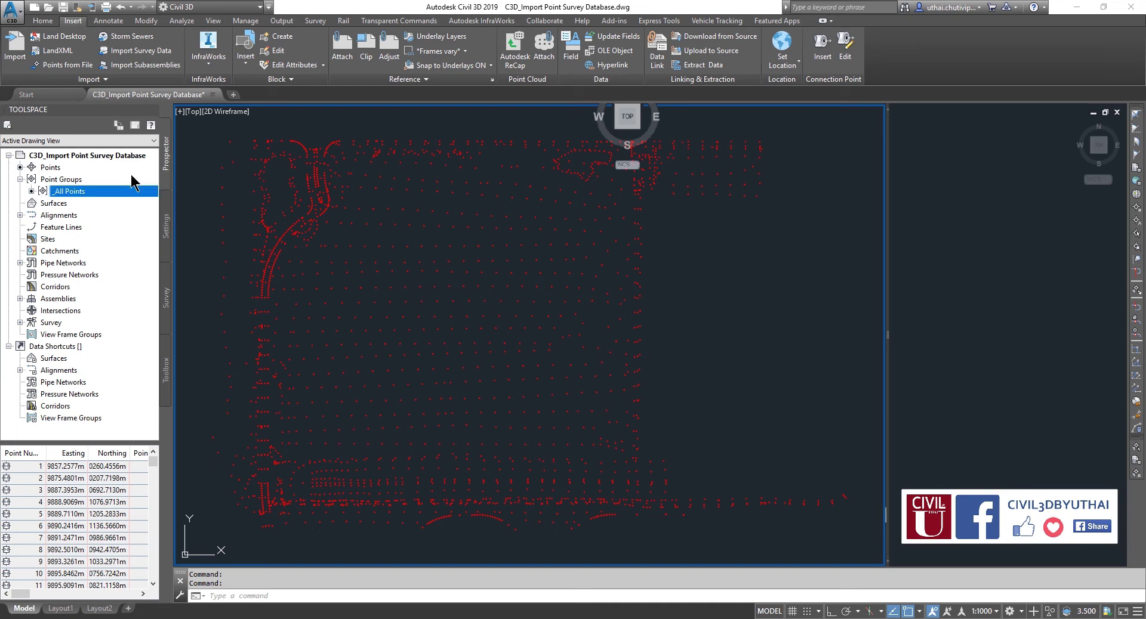
Step: Bring up the Create Points toolbar from the drawing's Points collection, then close it
right_click(75, 191)
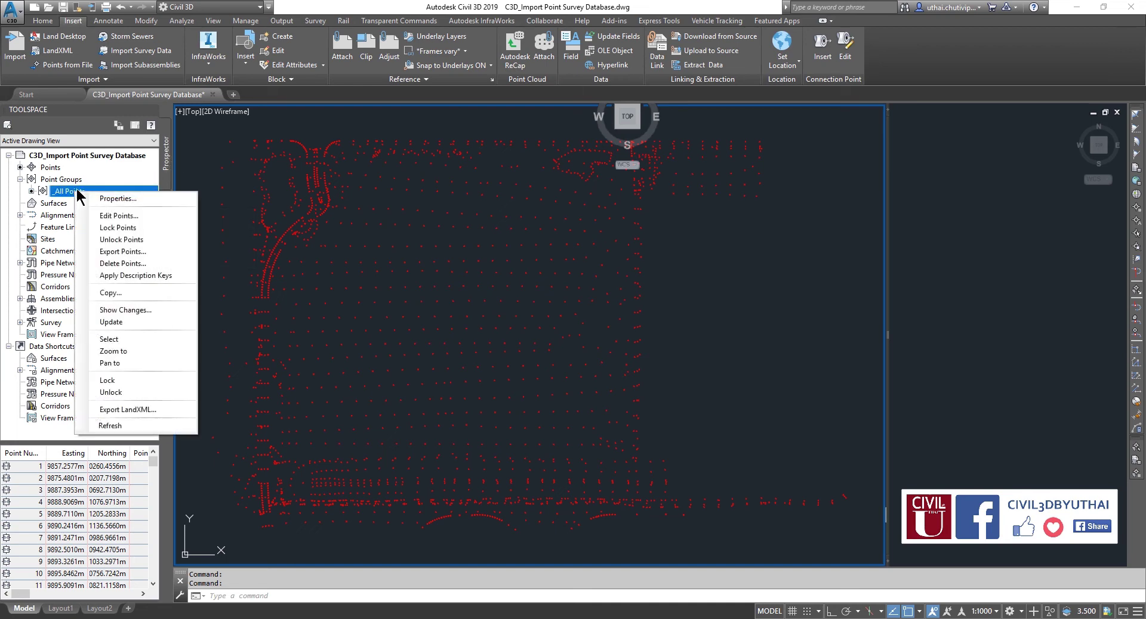
click(59, 168)
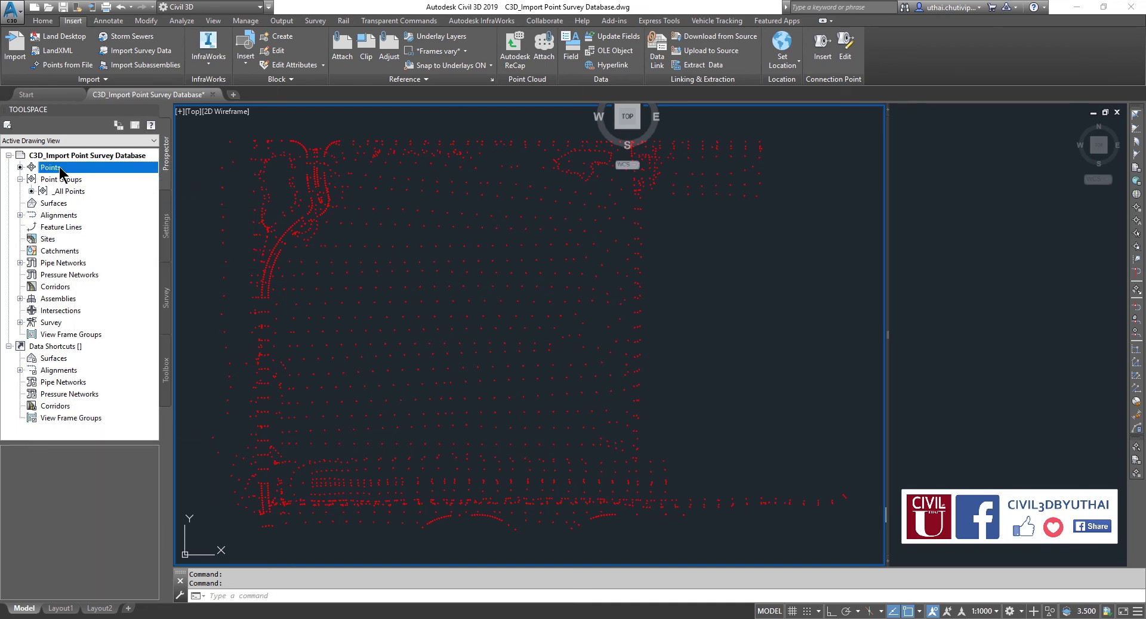
right_click(74, 169)
click(100, 175)
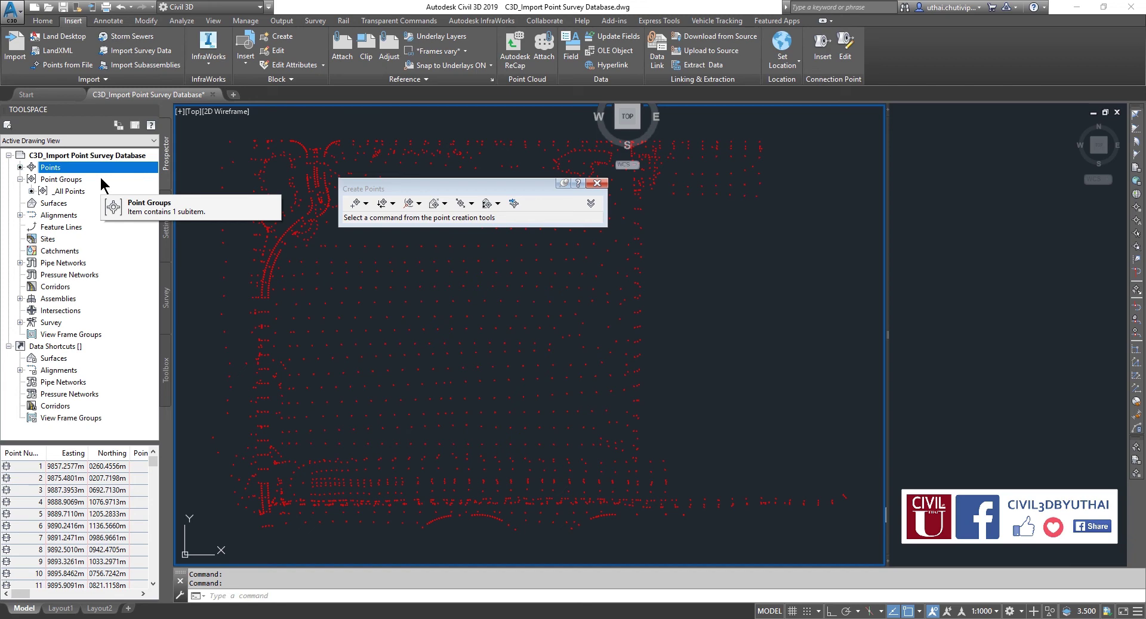
click(596, 183)
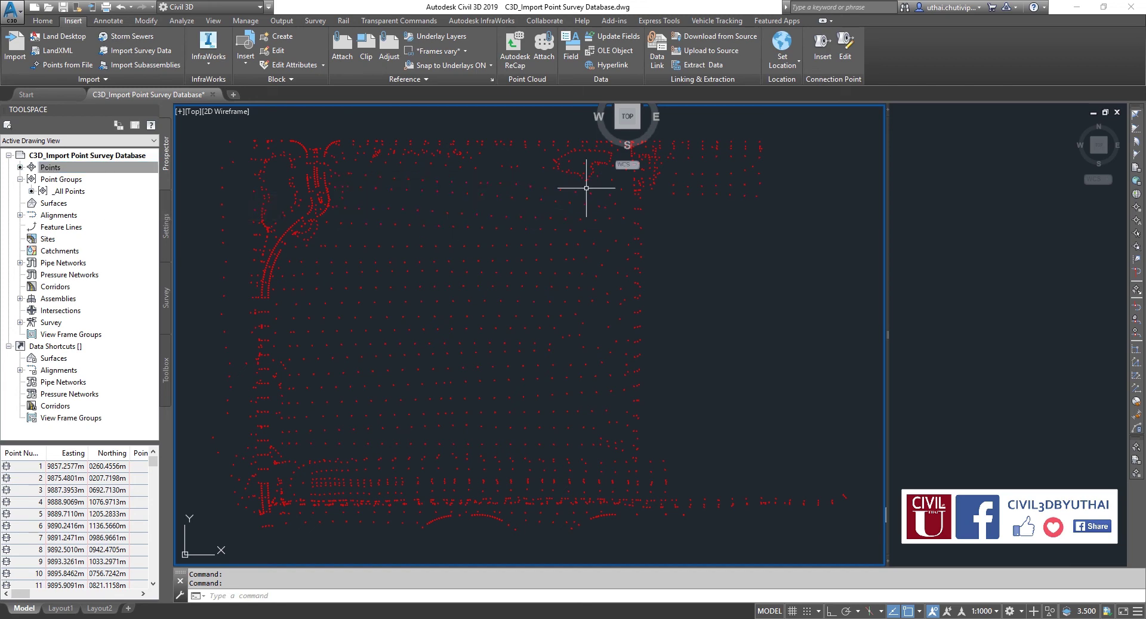
Step: Zoom into the drawing until individual survey point markers are distinguishable
click(167, 298)
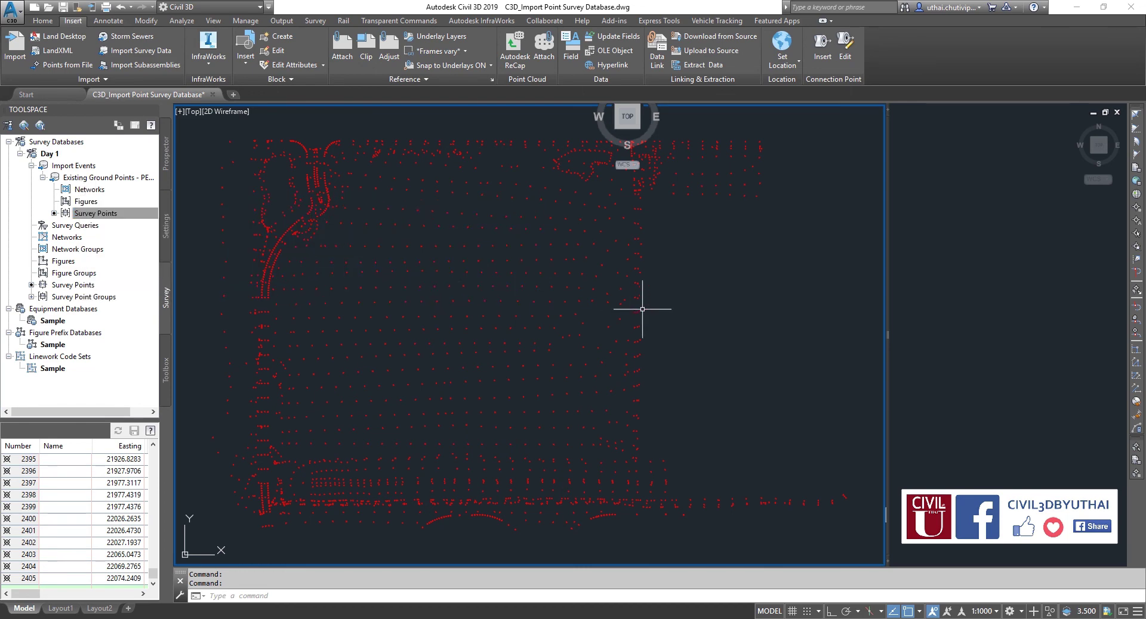
click(642, 309)
scroll(644, 302, up, 5)
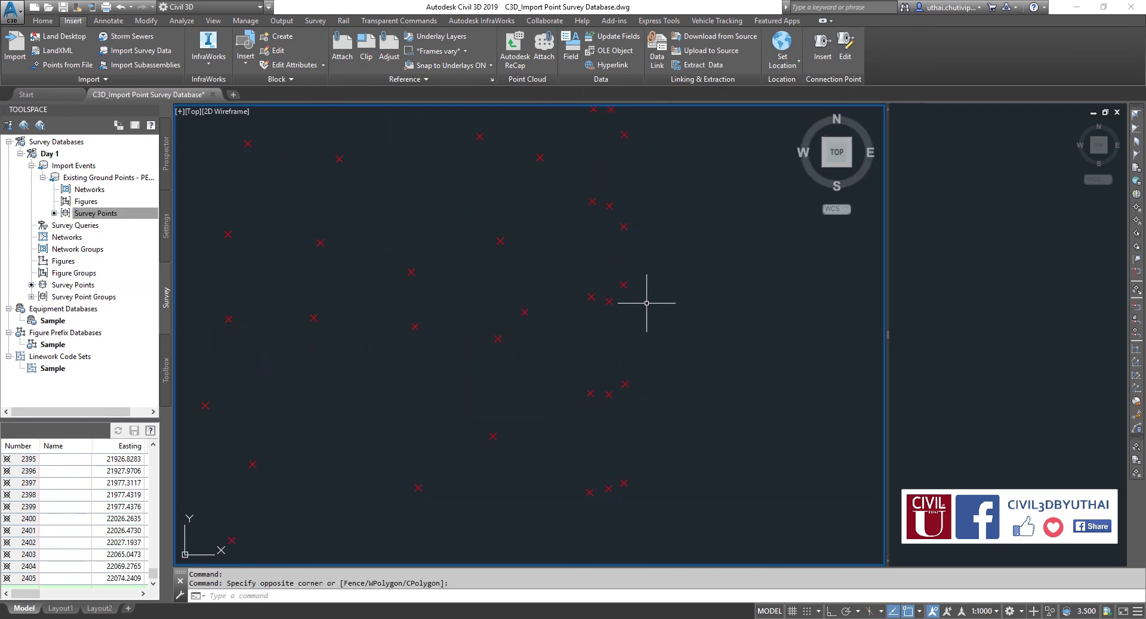
click(168, 170)
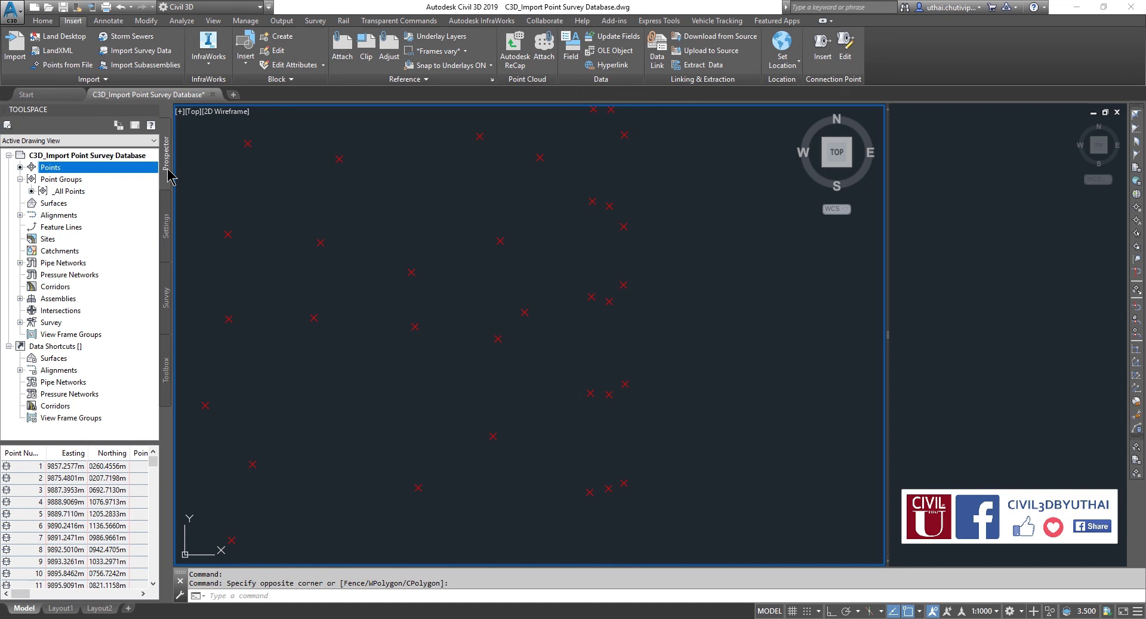
Step: Give the _All Points group the Point#-Elevation-Description point label style
click(80, 192)
right_click(80, 192)
click(99, 197)
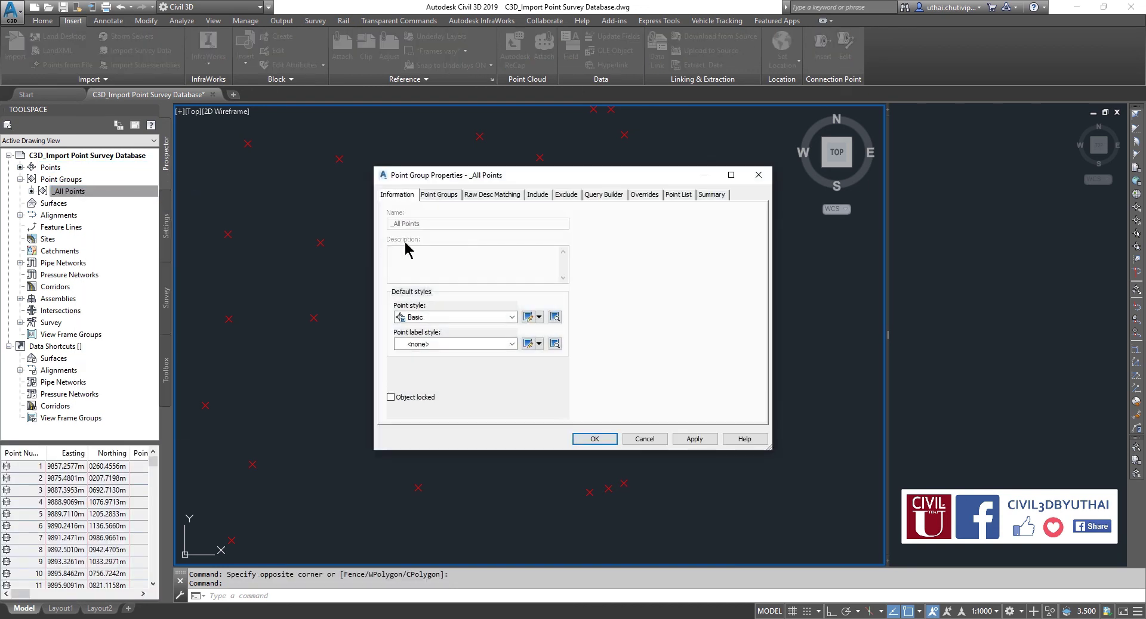
click(497, 345)
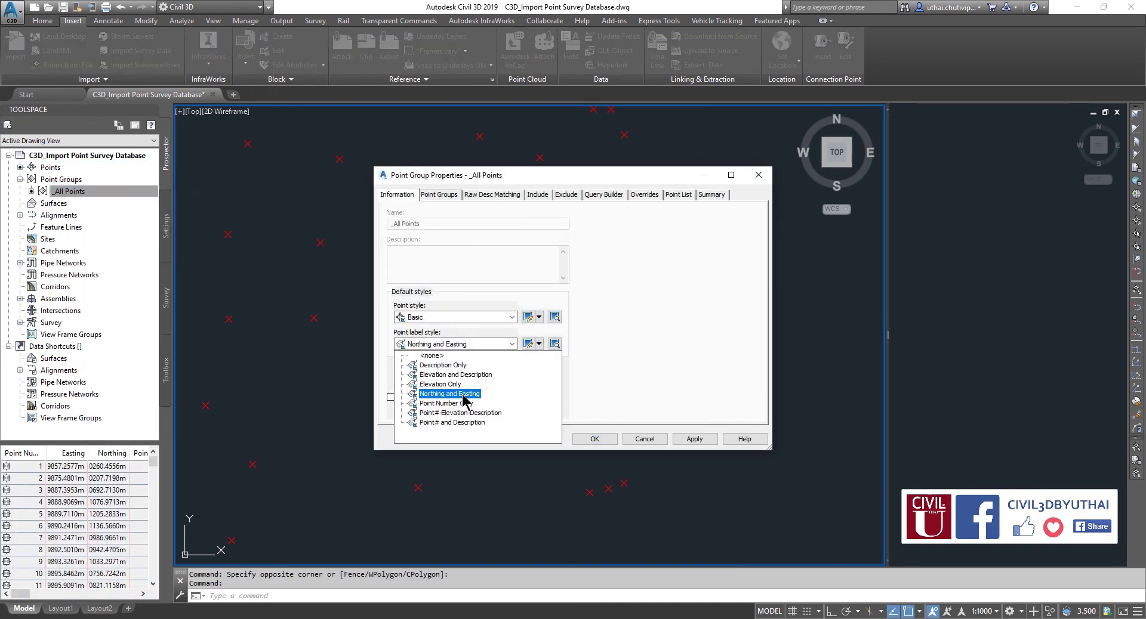
click(464, 413)
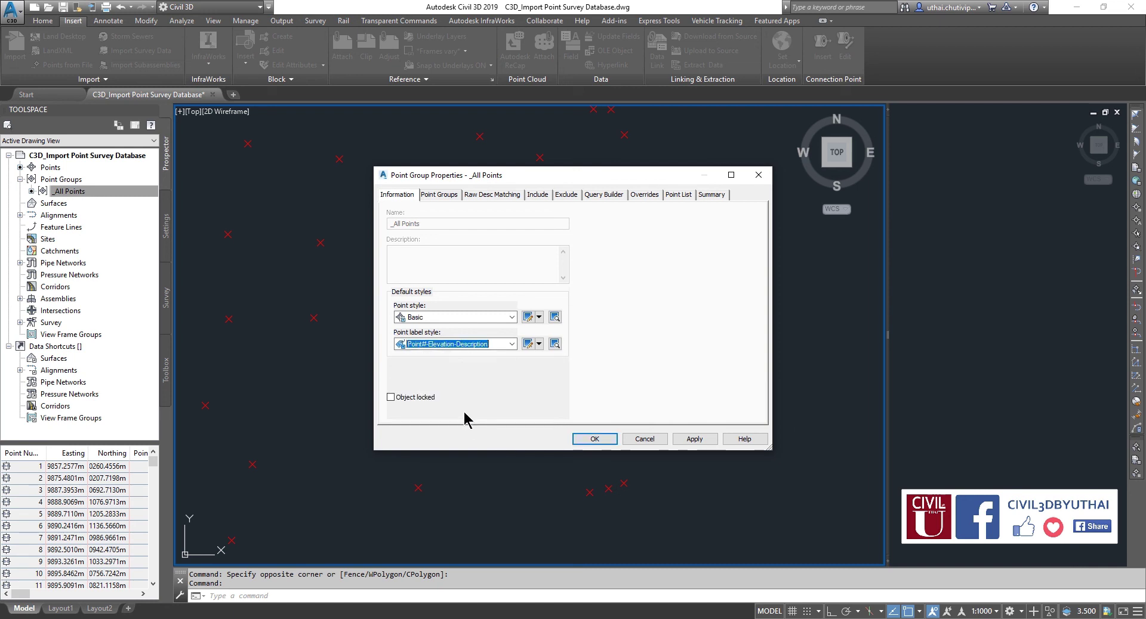
click(590, 440)
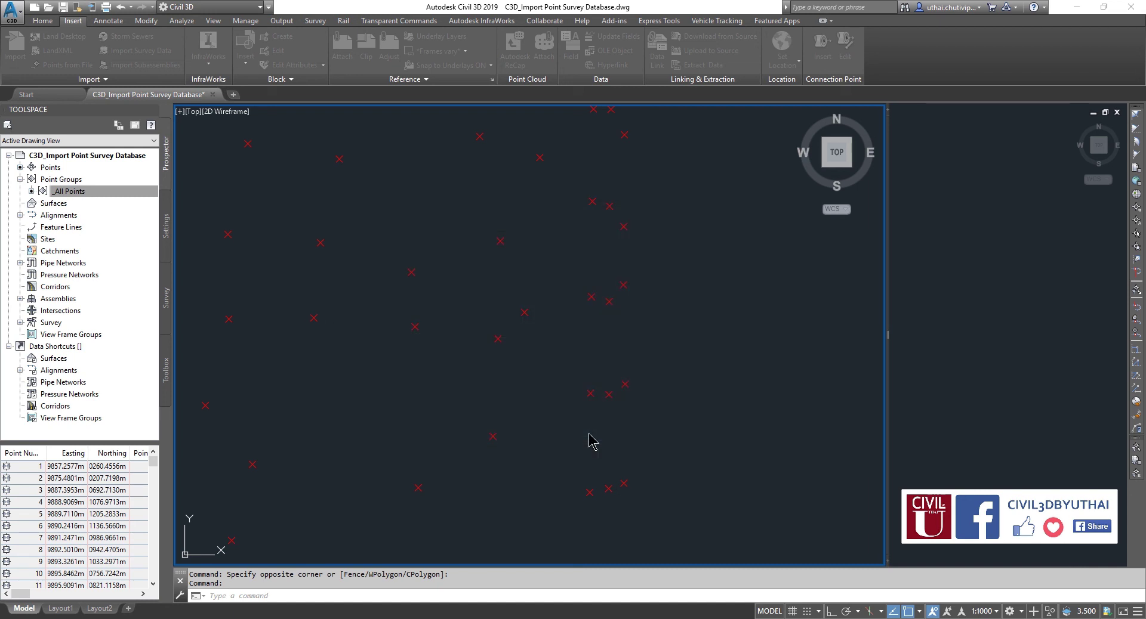
Step: Pan and zoom in on the labelled points to inspect labels such as point 2068 (93.42, GRND)
middle_drag(558, 455, 585, 382)
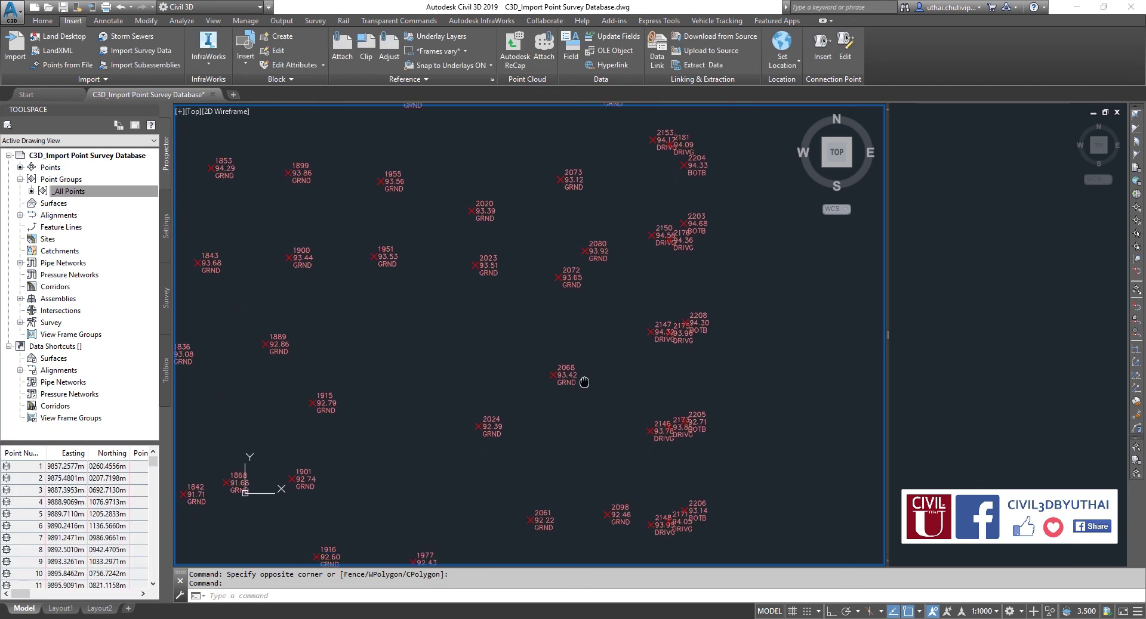
scroll(582, 391, up, 2)
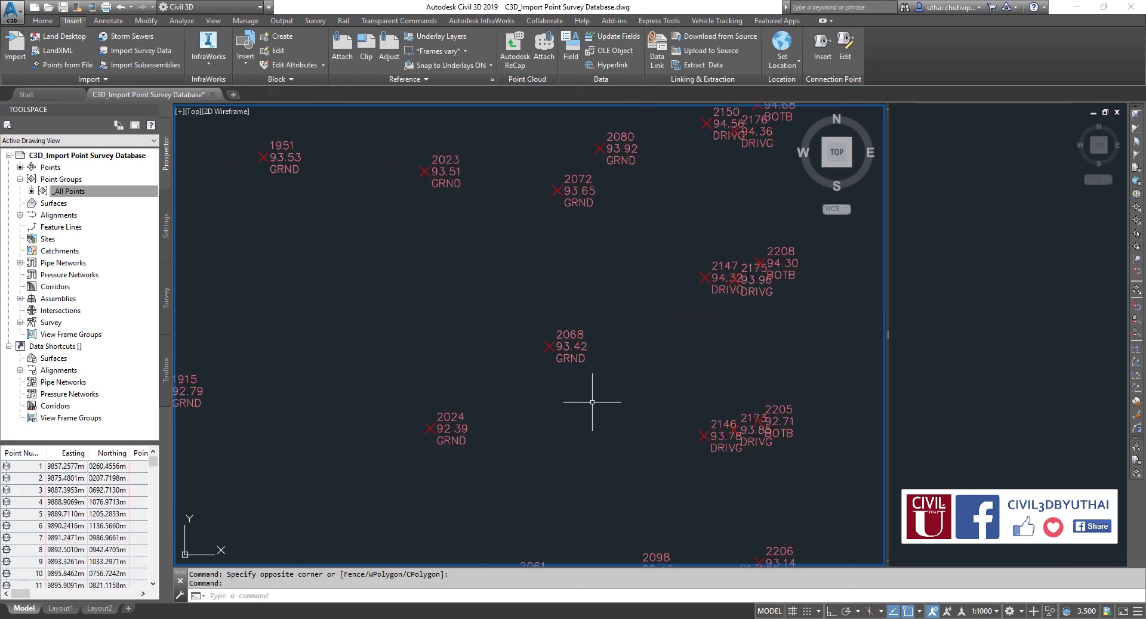